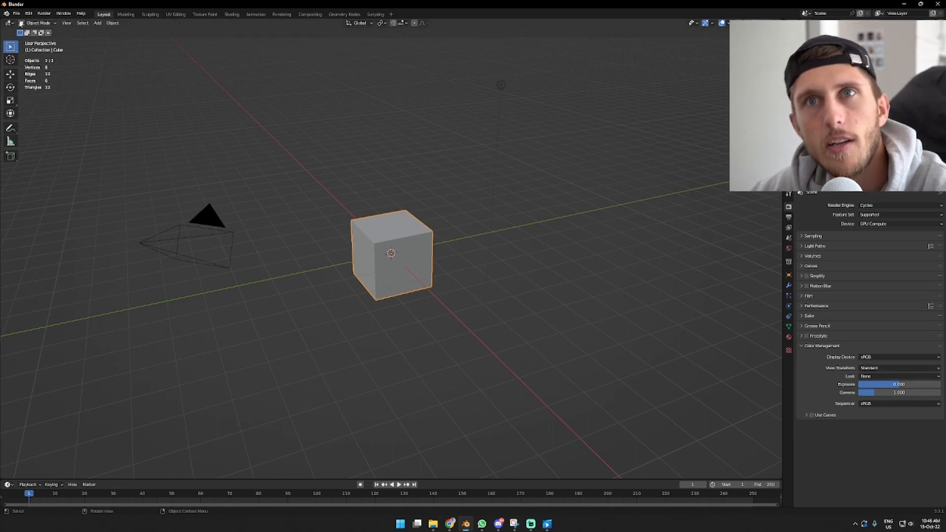
click(17, 13)
mouse_move(44, 114)
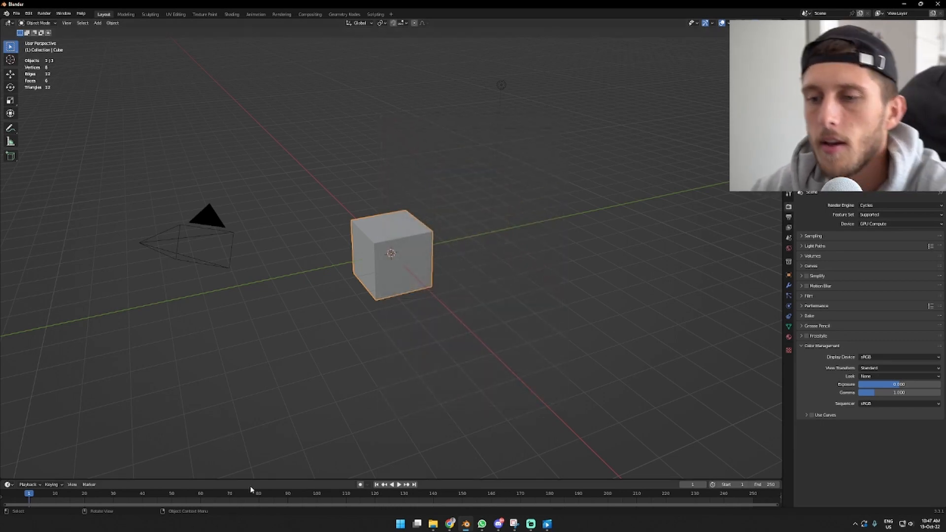
Step: Enlarge the timeline area, then reset the camera's rotation and location and move it away from the cube along the X axis
drag(253, 478, 270, 325)
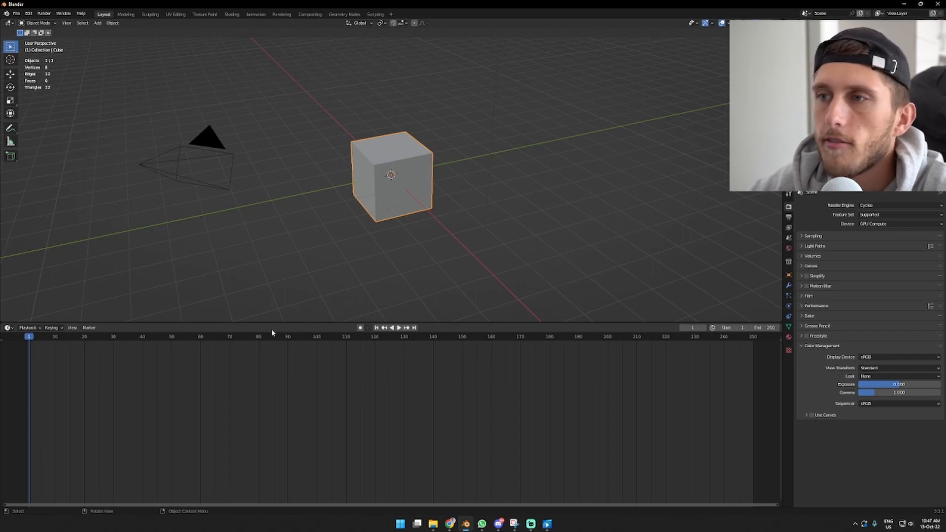
scroll(320, 246, down, 3)
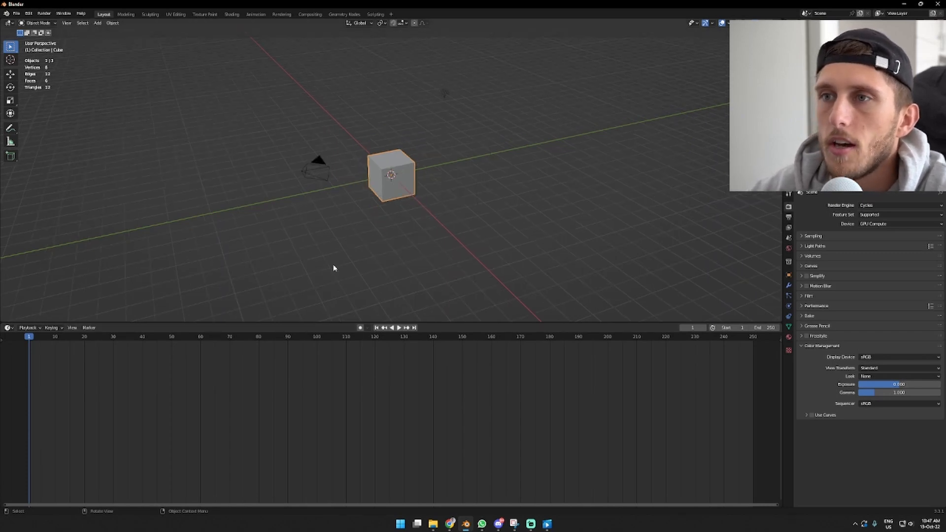
click(303, 173)
key(alt+r)
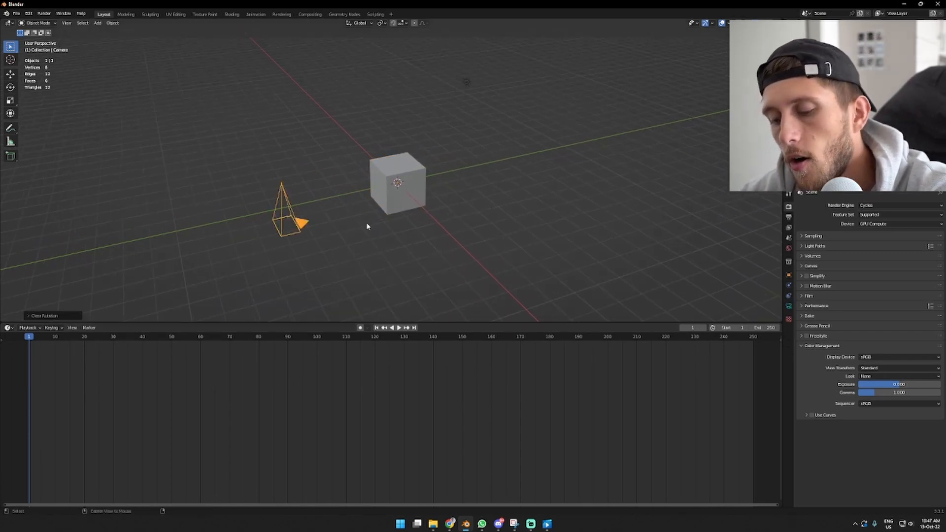
key(alt+g)
key(g)
key(x)
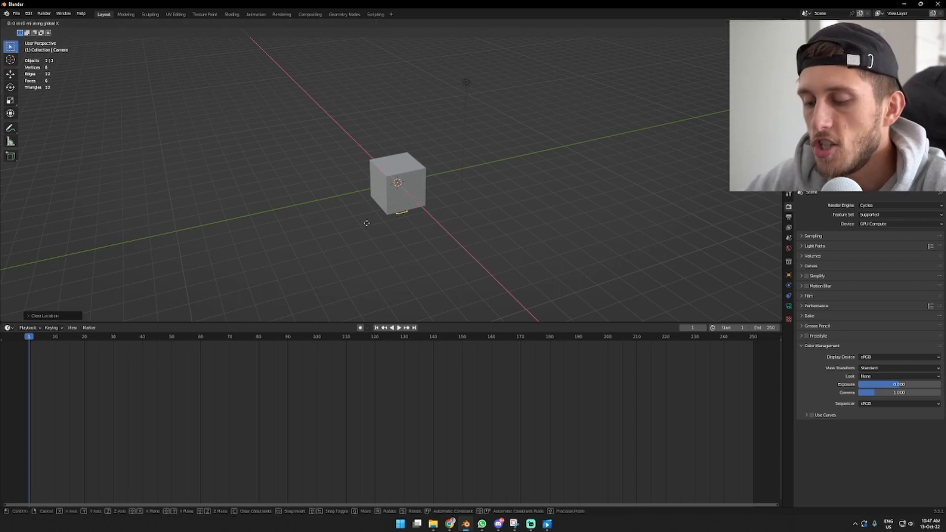
click(302, 188)
Step: Rotate the camera 90° about the global X axis and -90° about the global Z axis so it faces the cube
middle_drag(358, 187, 432, 226)
text(rx)
text(90)
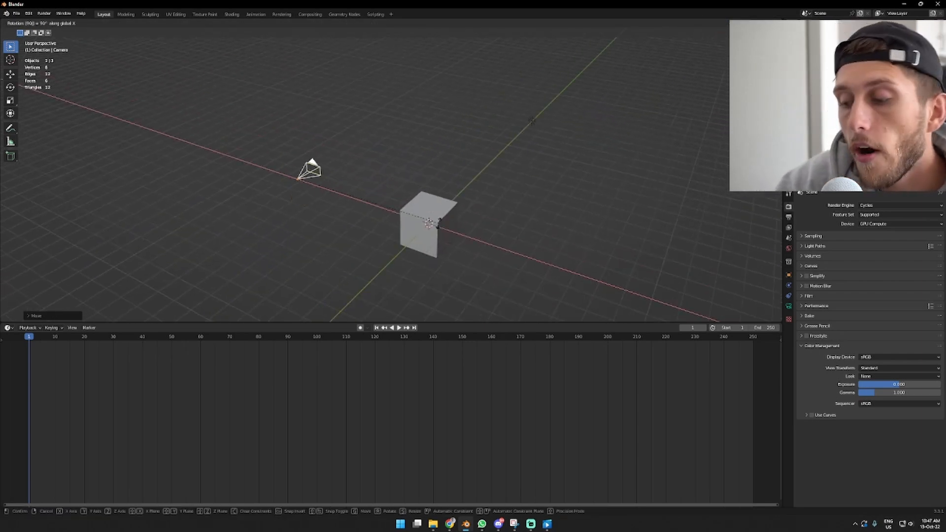
key(Return)
key(r)
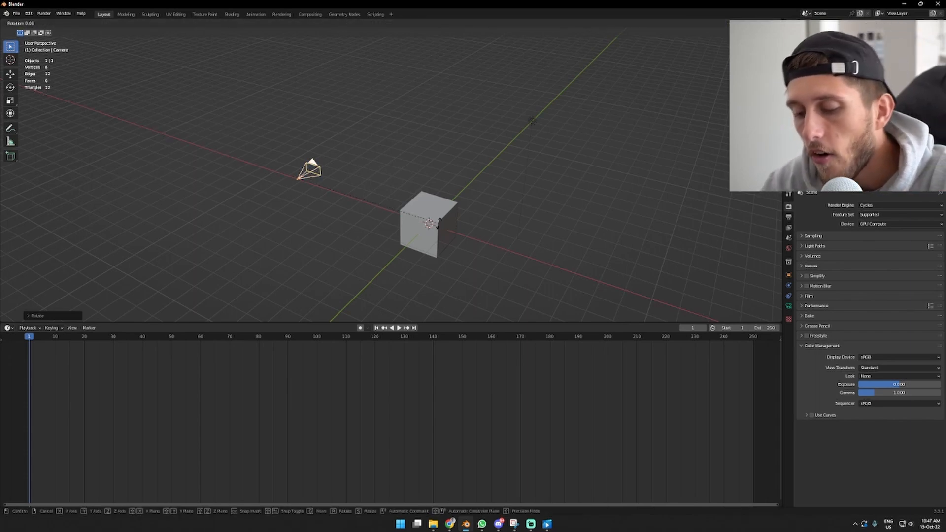
text(z)
text(90)
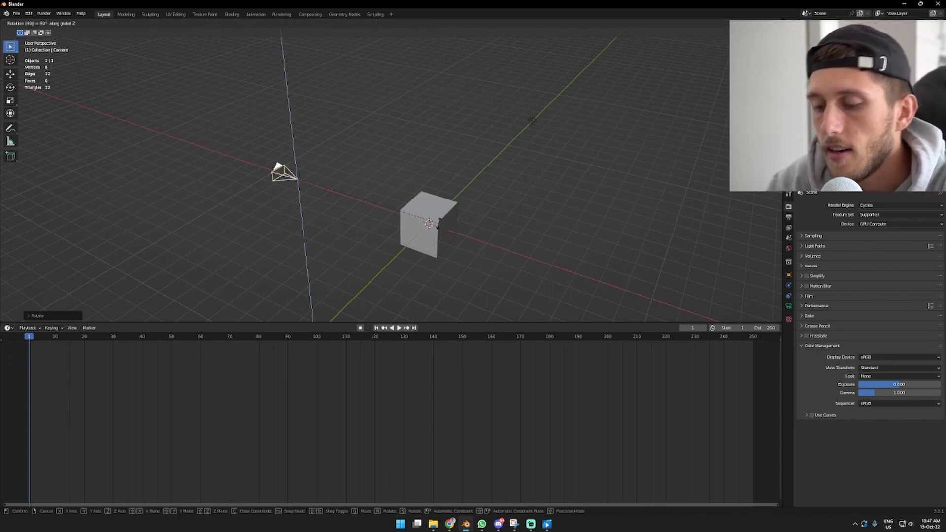
text(-909)
key(Return)
Step: Inspect the camera's orientation relative to the cube and check the framing through the camera view
scroll(462, 233, up, 3)
middle_drag(411, 231, 498, 196)
scroll(459, 215, down, 3)
middle_drag(305, 199, 474, 202)
scroll(441, 213, up, 2)
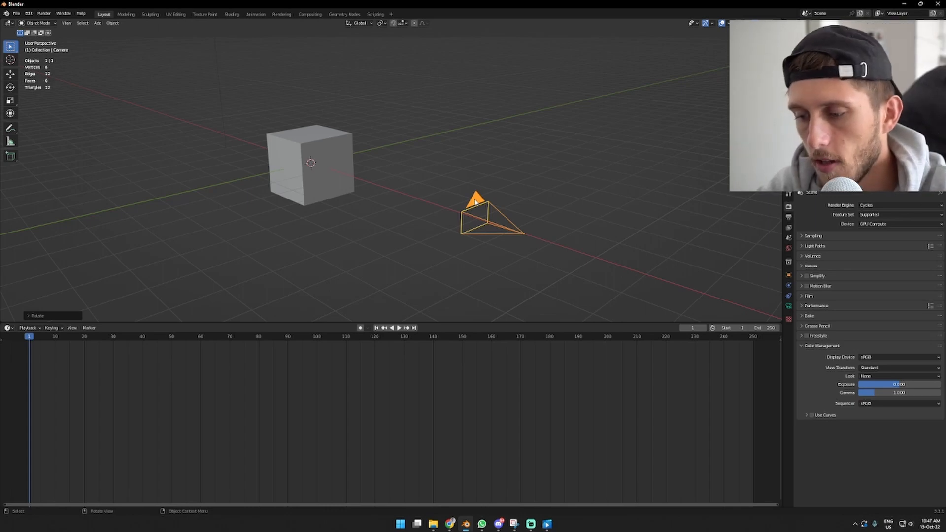
key(KP_0)
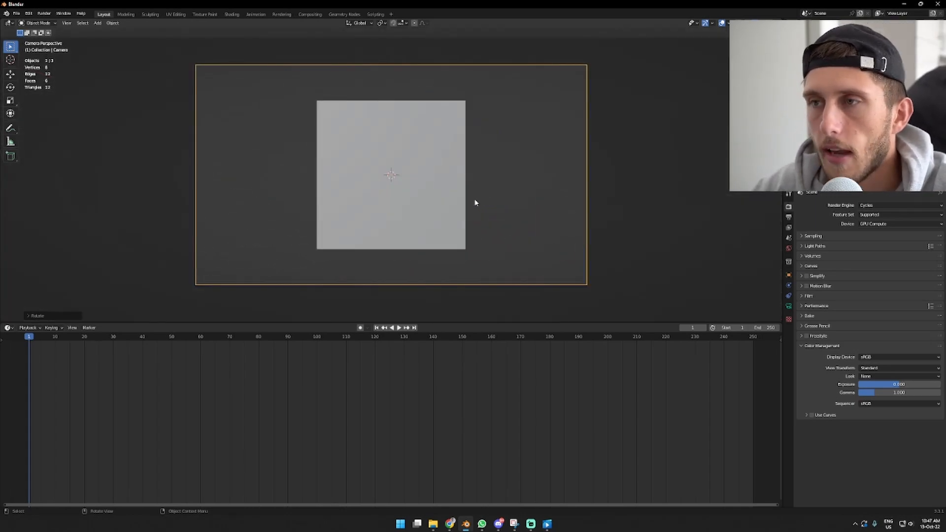
Step: Replace the default cube with a Monkey mesh rotated 90° about the Z axis
key(x)
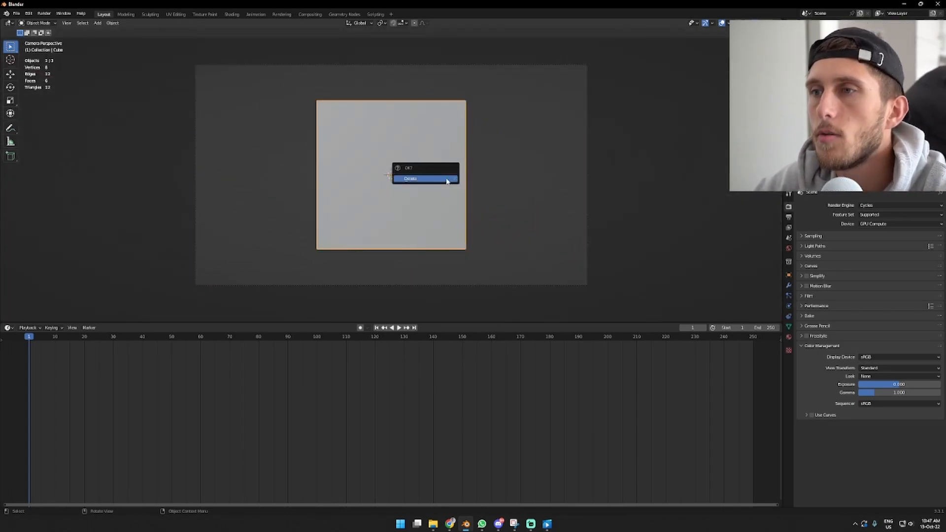
click(447, 180)
key(shift+a)
mouse_move(444, 105)
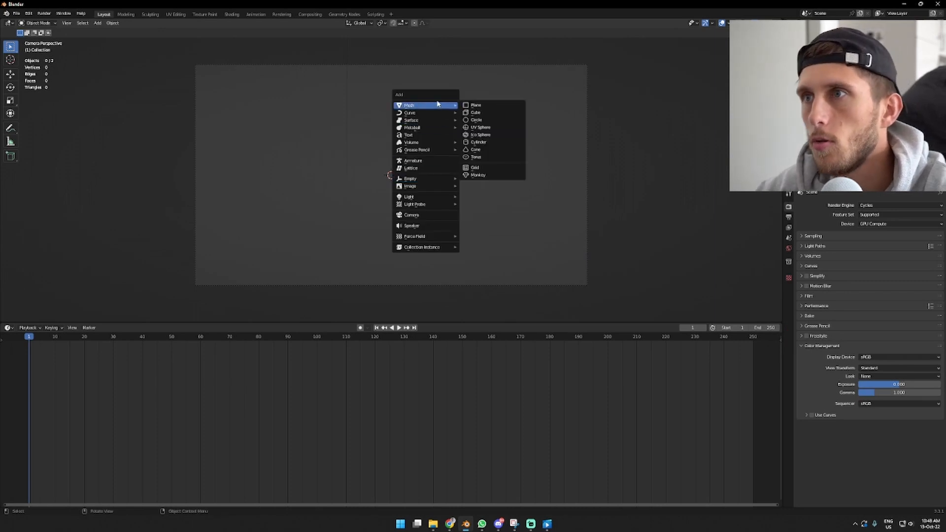
click(497, 174)
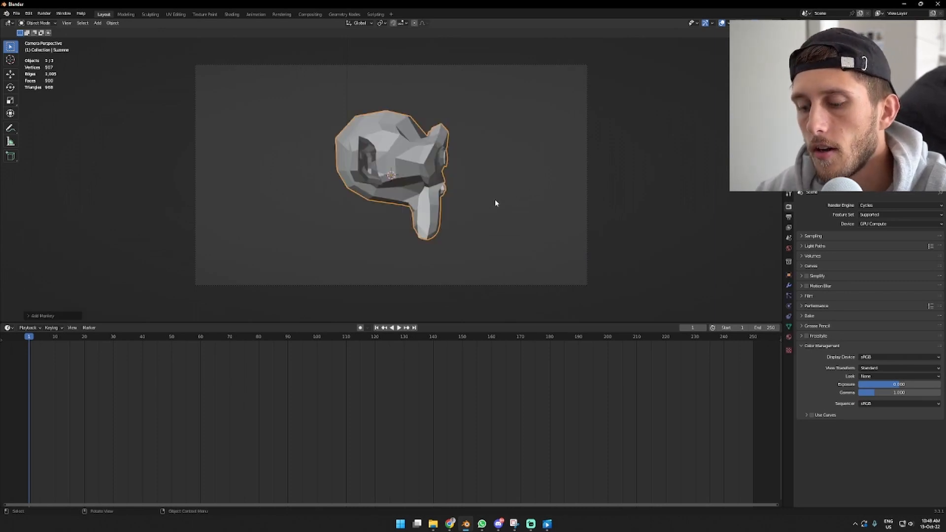
text(rx90)
key(Return)
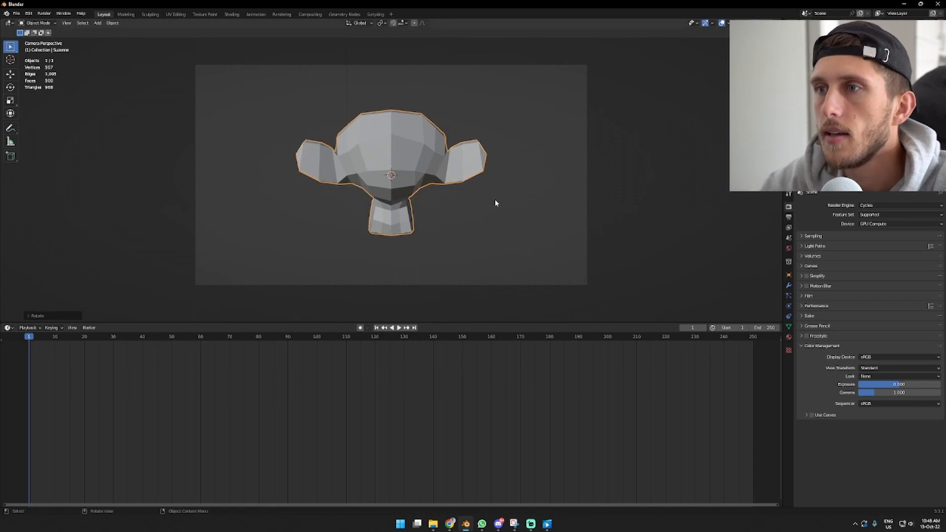
Step: Set the pivot point to 3D Cursor, rotate the camera 180° about the Z axis around it, and look through the camera
middle_drag(547, 281, 500, 175)
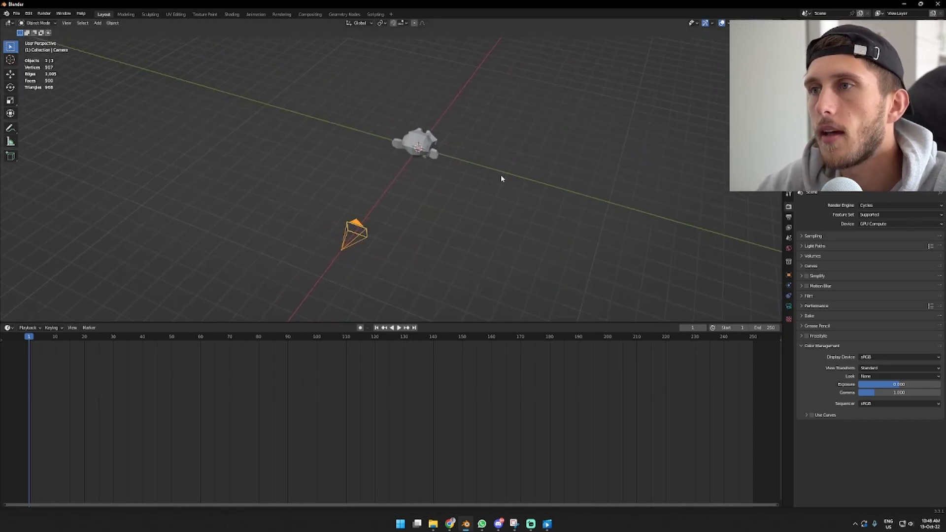
key(period)
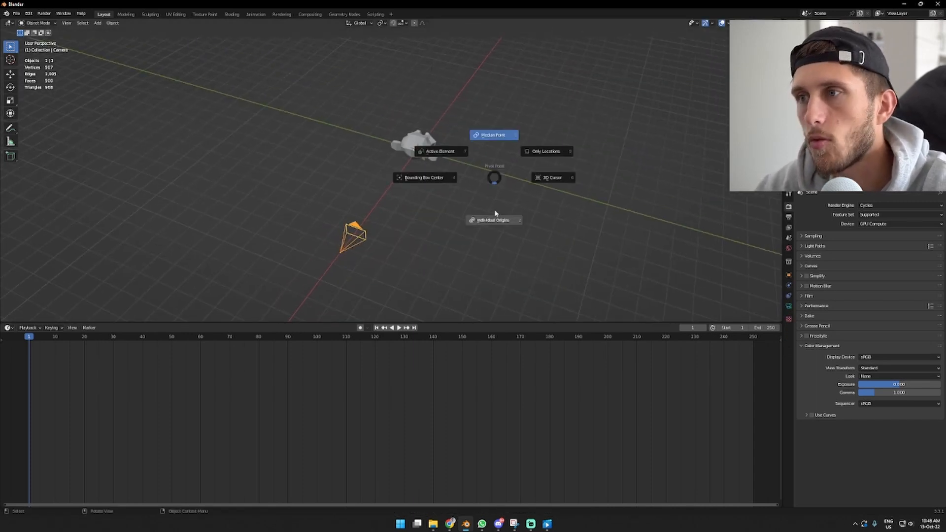
click(567, 177)
text(rz180)
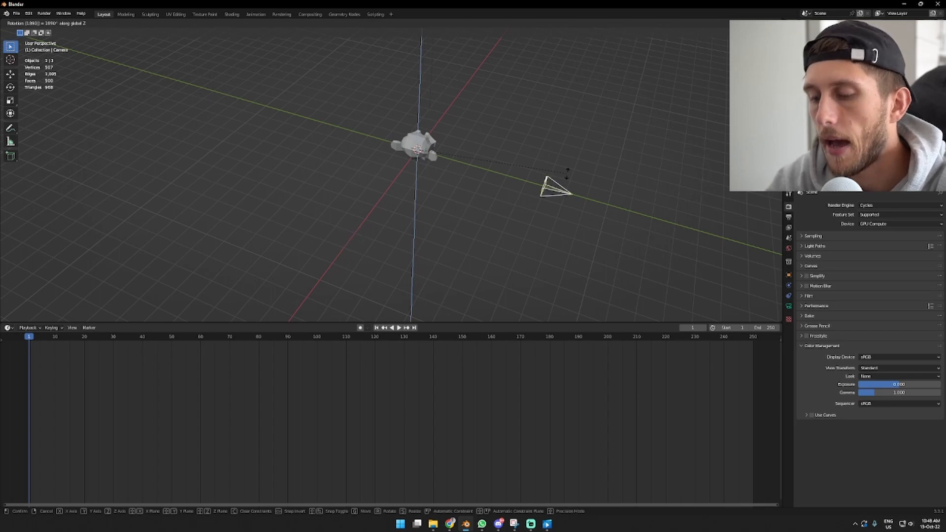
key(Escape)
text(rz180)
key(Return)
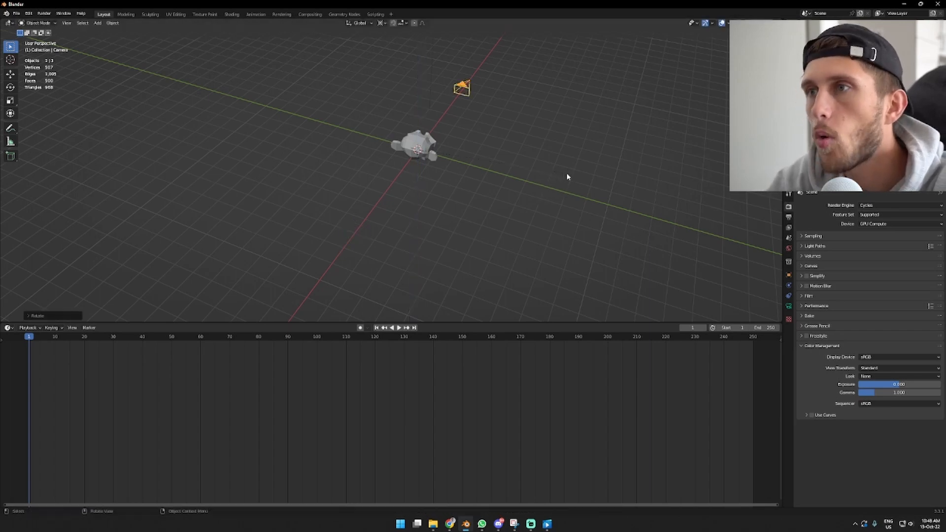
key(KP_0)
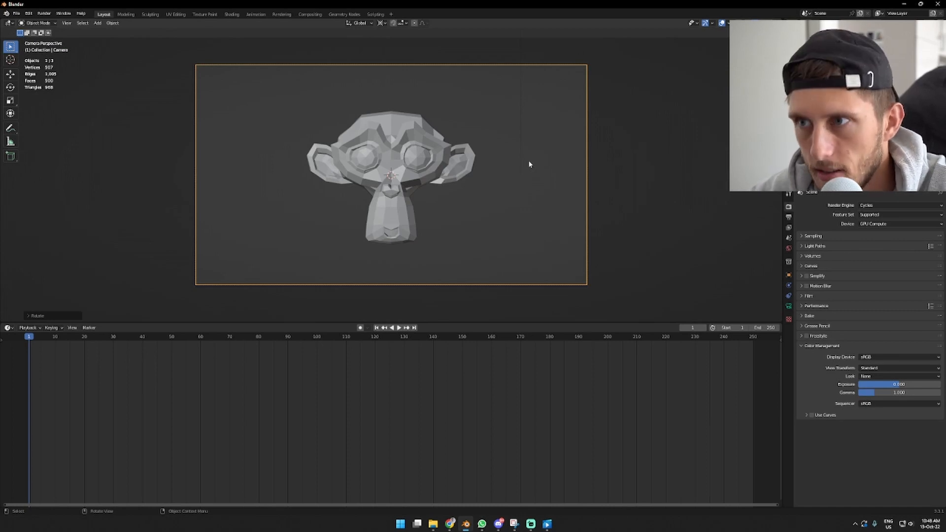
Step: Insert Location and Rotation keyframes for the monkey at frame 1 and show its transform values
click(412, 175)
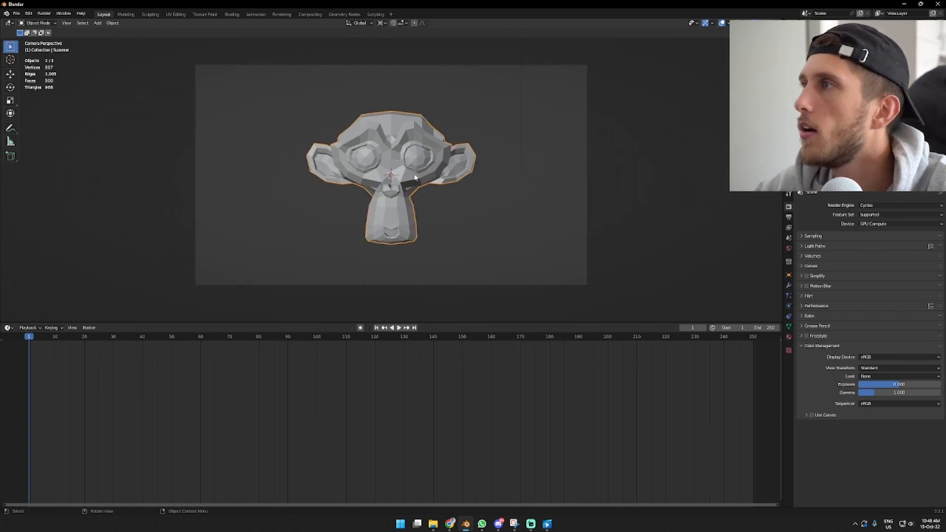
key(i)
click(437, 190)
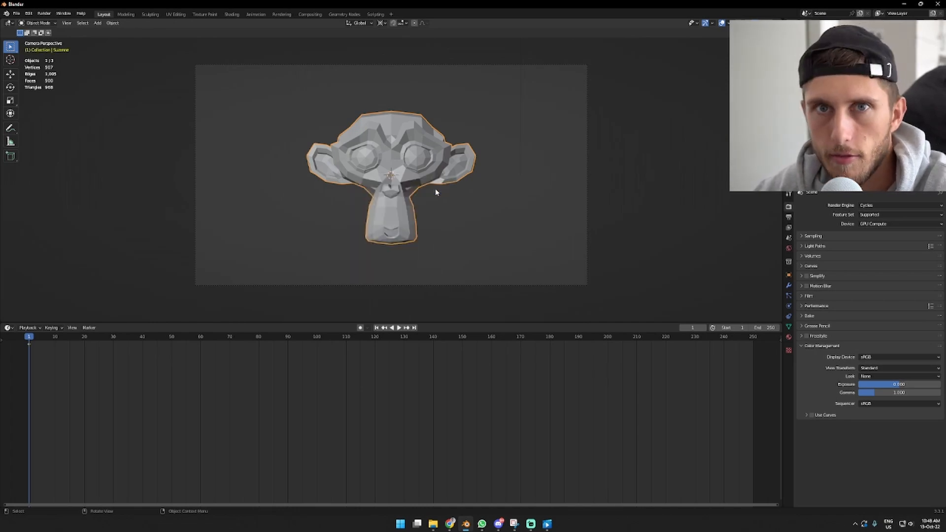
key(i)
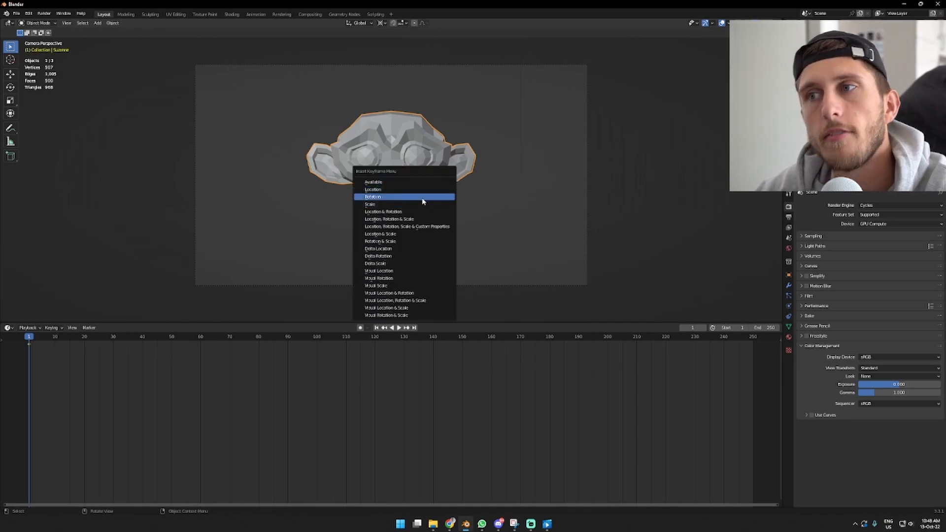
click(422, 197)
key(n)
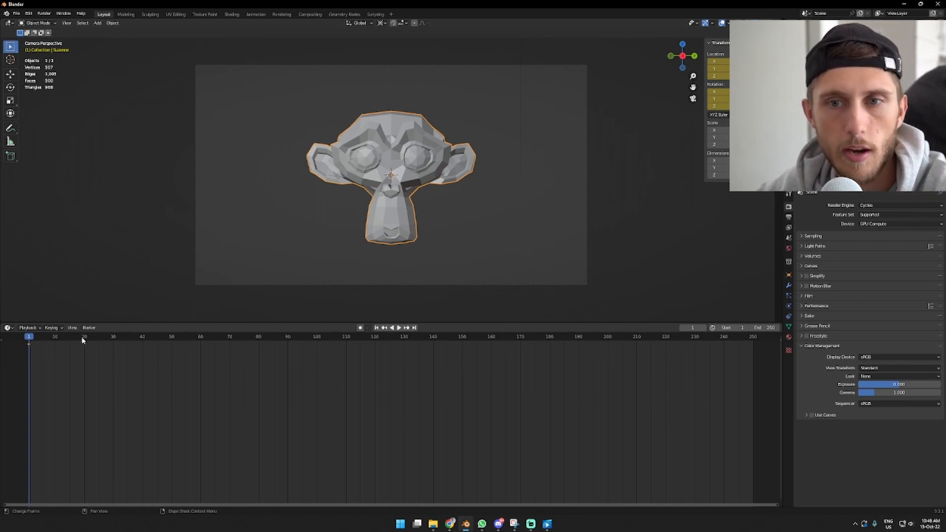
Step: Change the timeline area to a Dope Sheet and extend it across the full window width
click(10, 328)
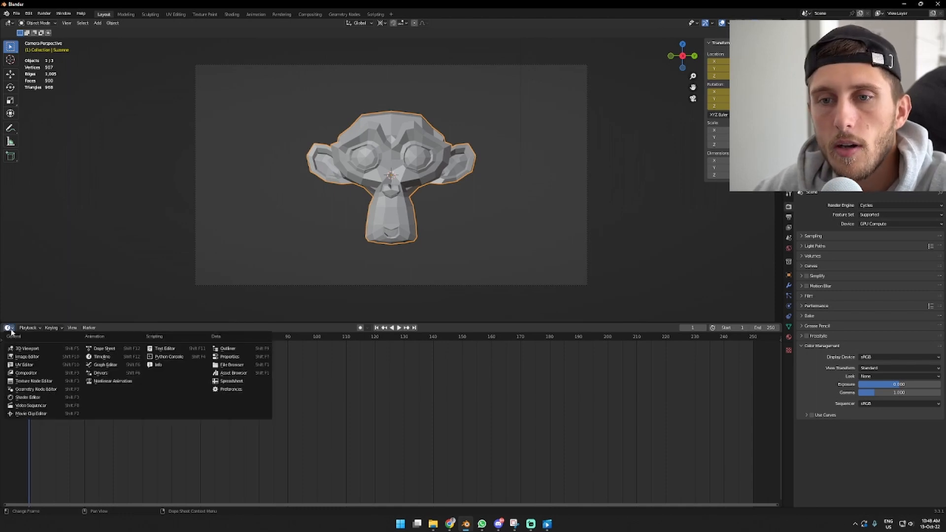
click(111, 349)
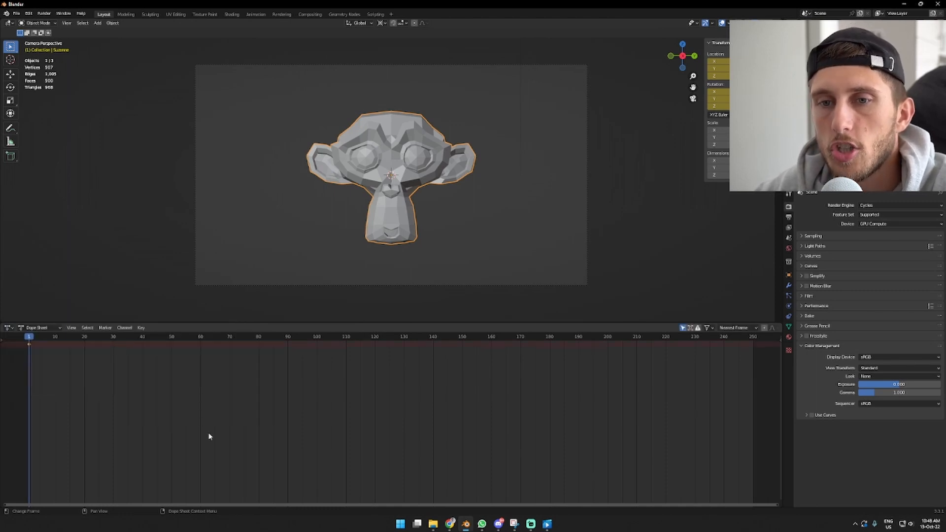
drag(782, 324, 782, 399)
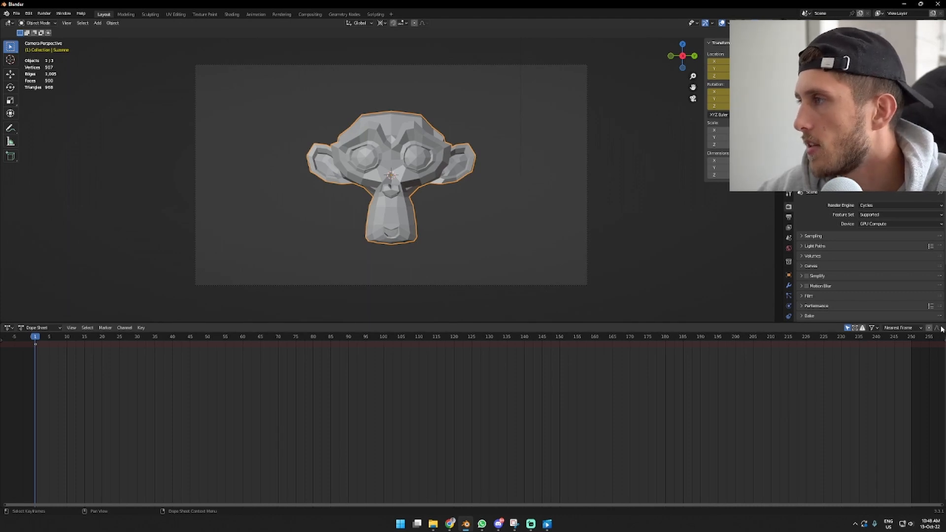
Step: Split the Dope Sheet area horizontally, turn the lower part into a Timeline, and shrink it to its header strip
drag(943, 324, 2, 413)
click(9, 414)
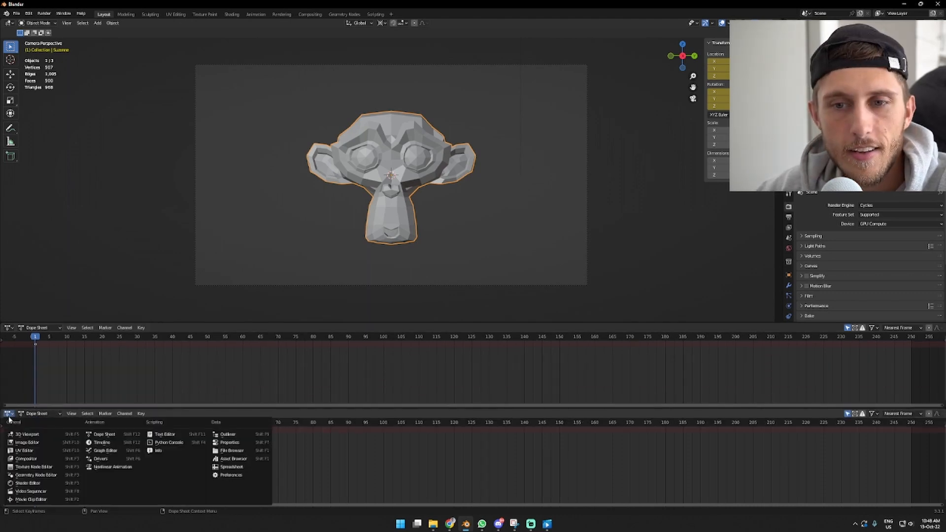
click(117, 442)
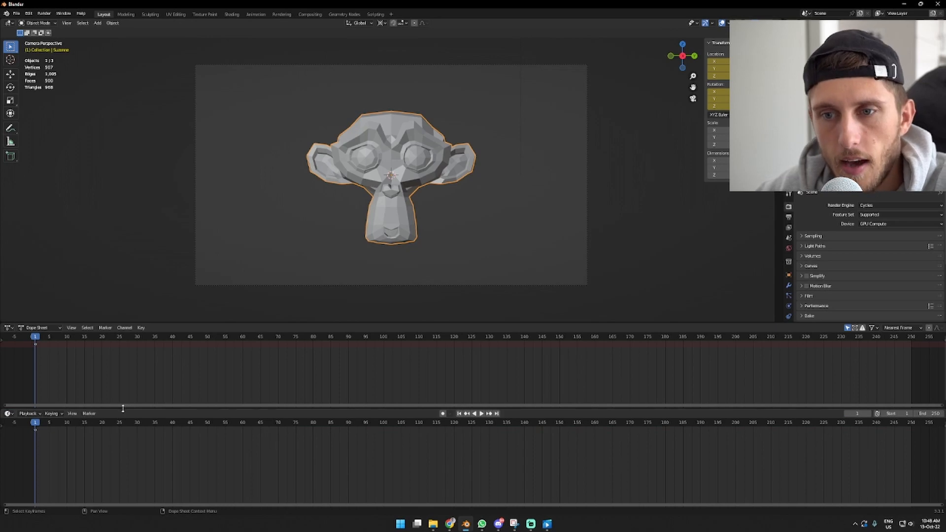
drag(123, 408, 123, 497)
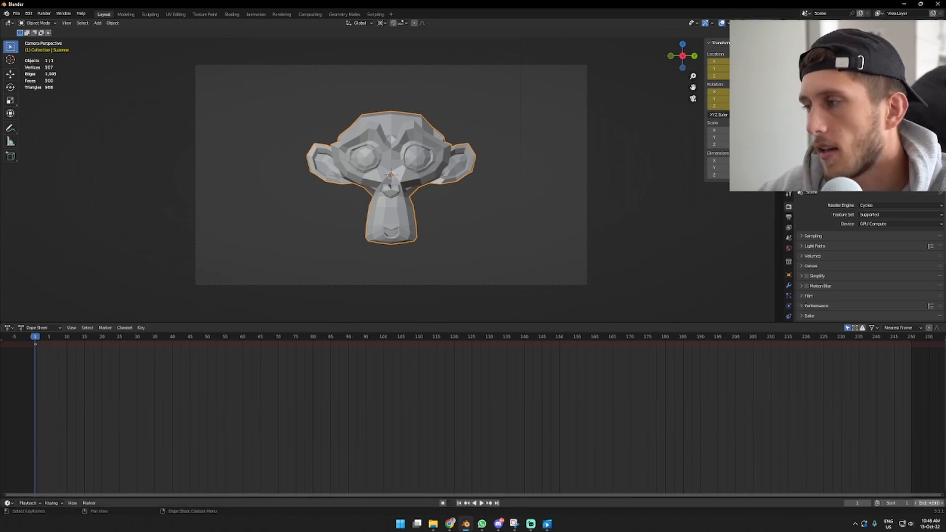
mouse_move(792, 495)
mouse_down()
mouse_move(785, 449)
mouse_move(791, 496)
mouse_up()
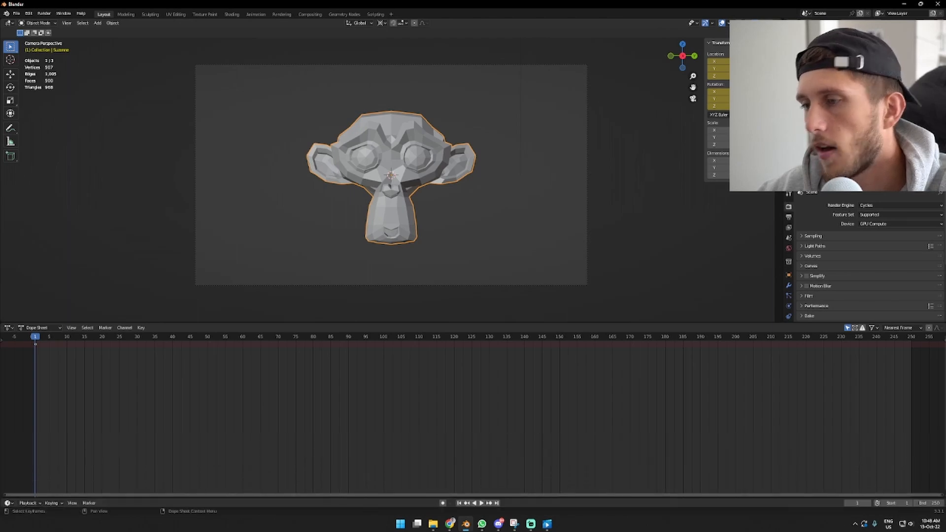
click(33, 328)
click(8, 328)
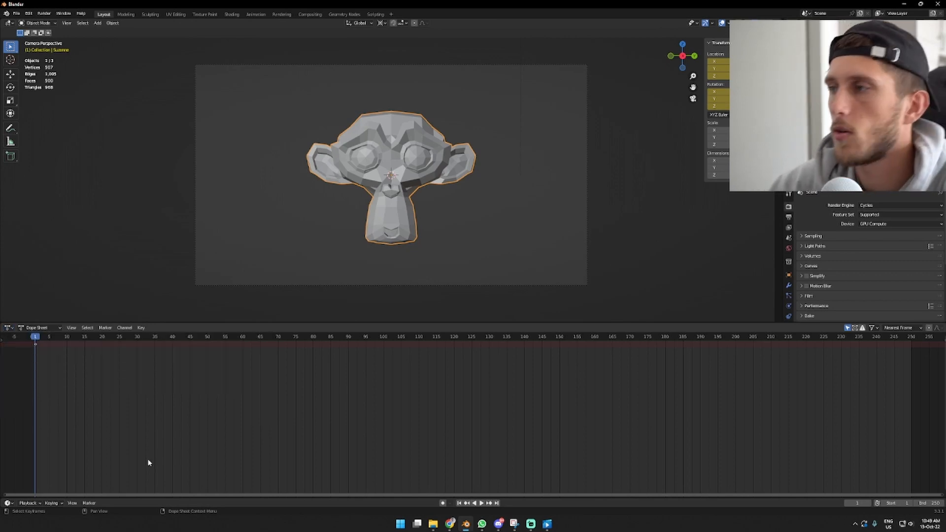
Step: At frame 40, move the monkey closer to the camera and rotate it so the head tilts
click(139, 337)
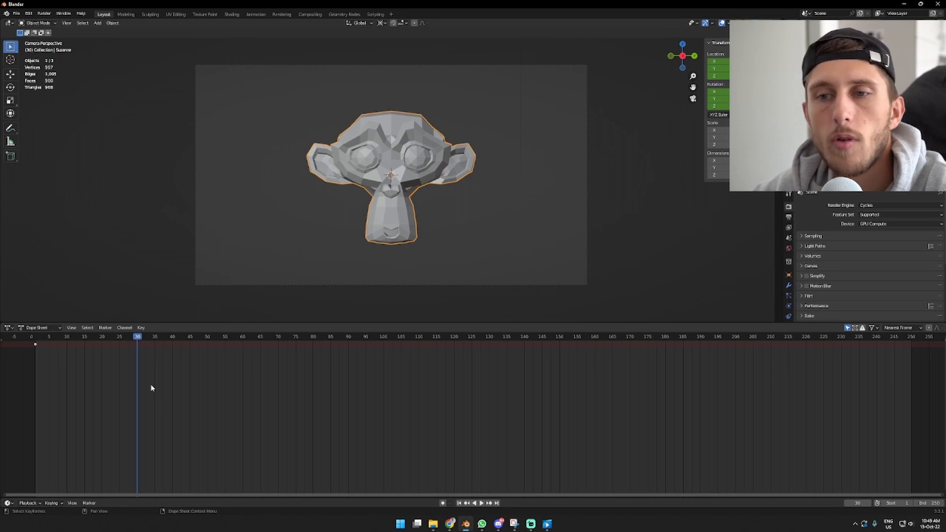
click(172, 337)
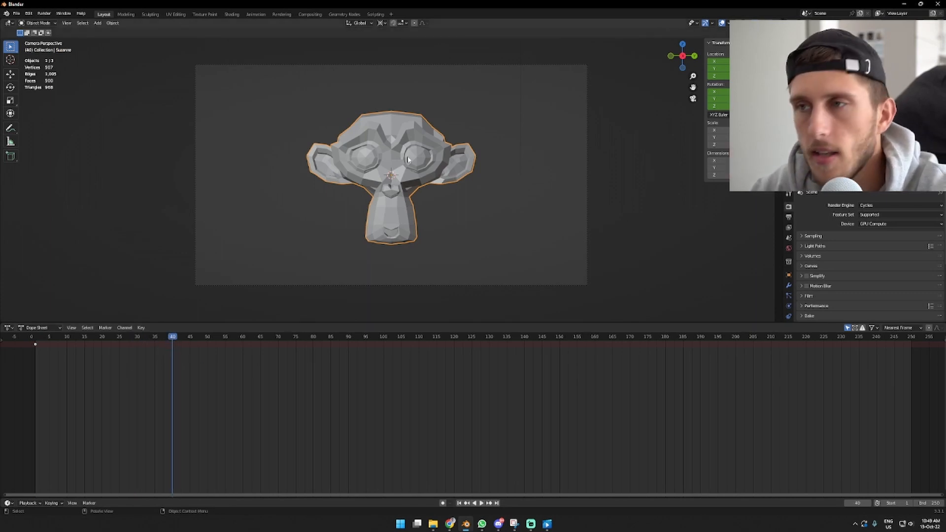
key(g)
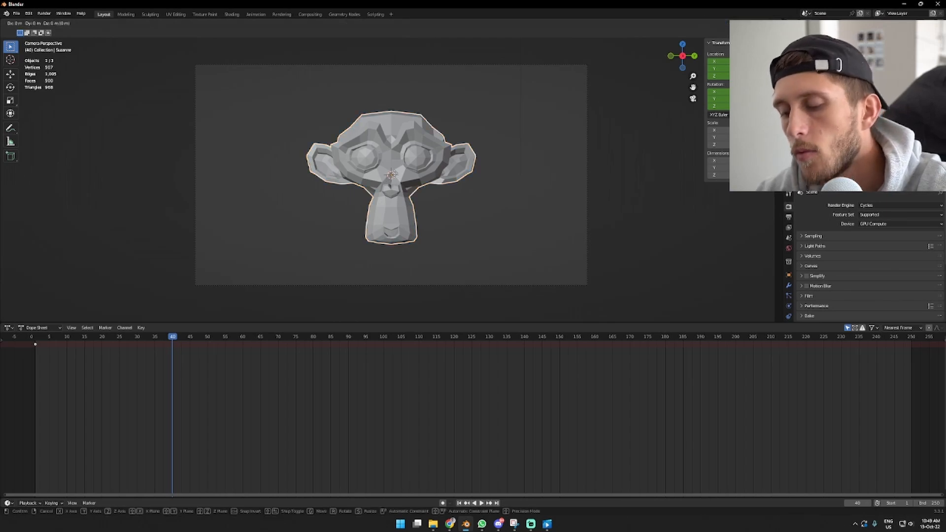
key(y)
key(x)
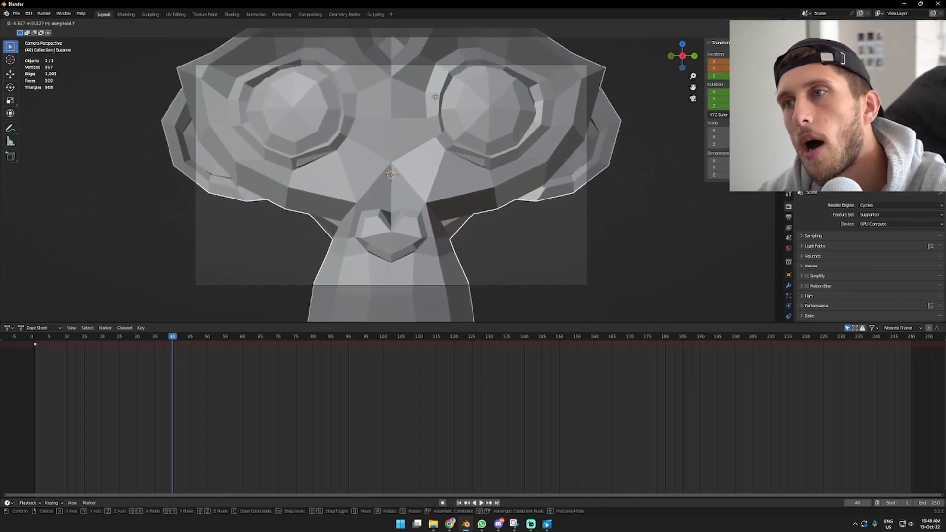
click(434, 112)
key(r)
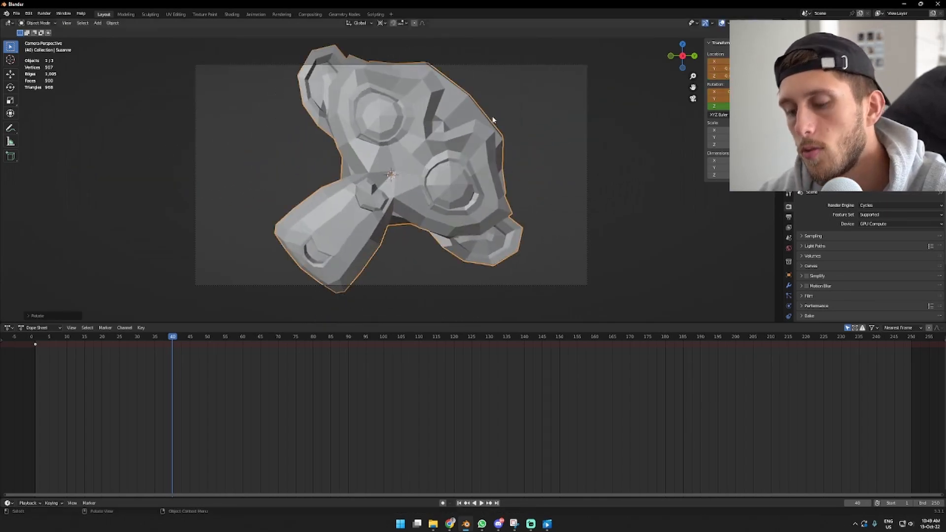
click(493, 151)
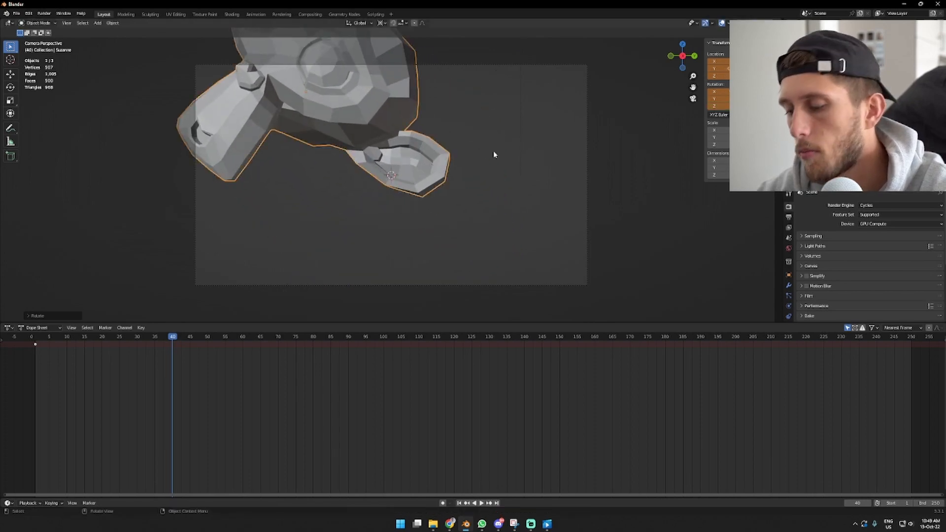
Step: Switch the pivot point away from the 3D Cursor, then move the tilted monkey back into frame and closer to the camera
key(period)
click(486, 100)
key(g)
click(467, 205)
key(g)
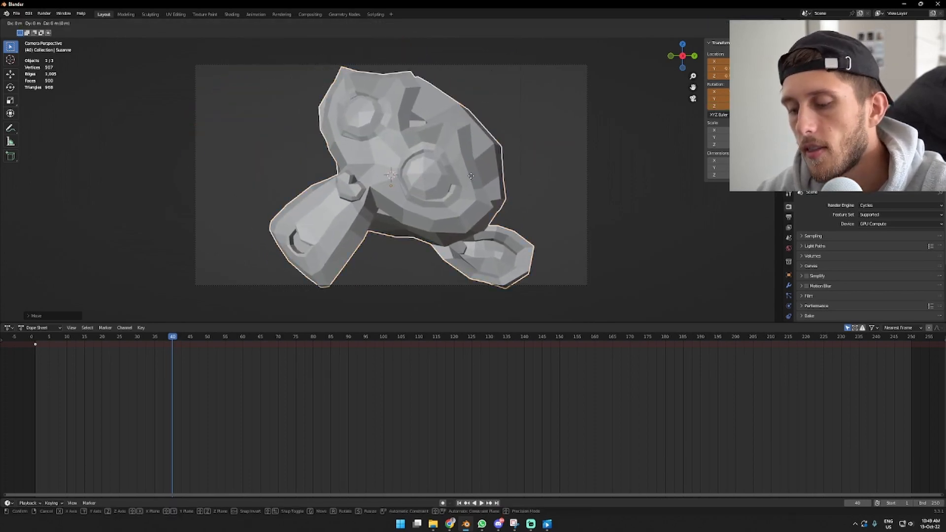
key(y)
key(y)
click(552, 109)
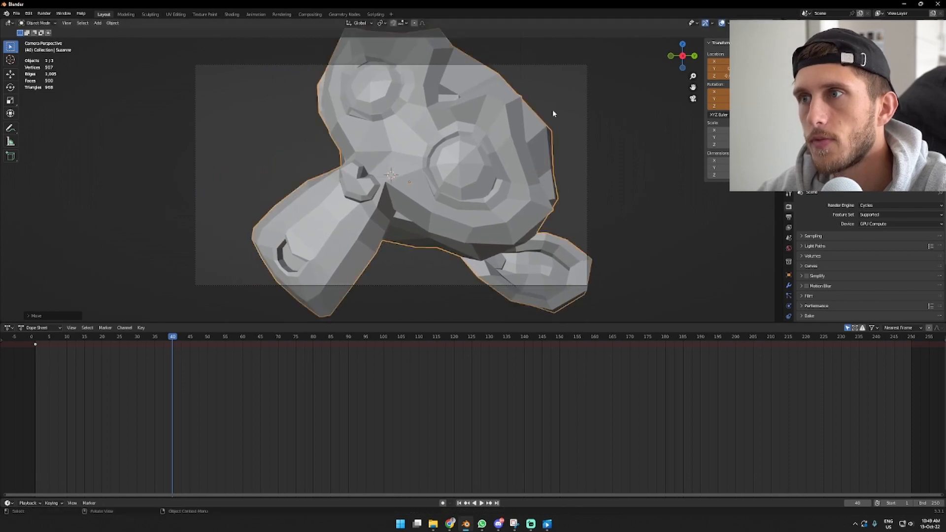
Step: Turn the monkey's face sideways about the Z axis and insert Available keyframes for it at frame 40
key(r)
key(y)
key(y)
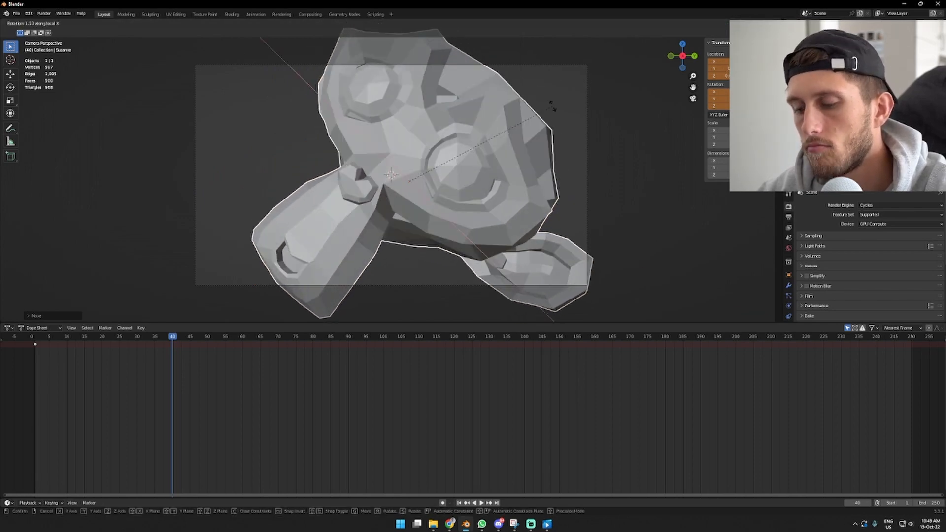
key(z)
key(z)
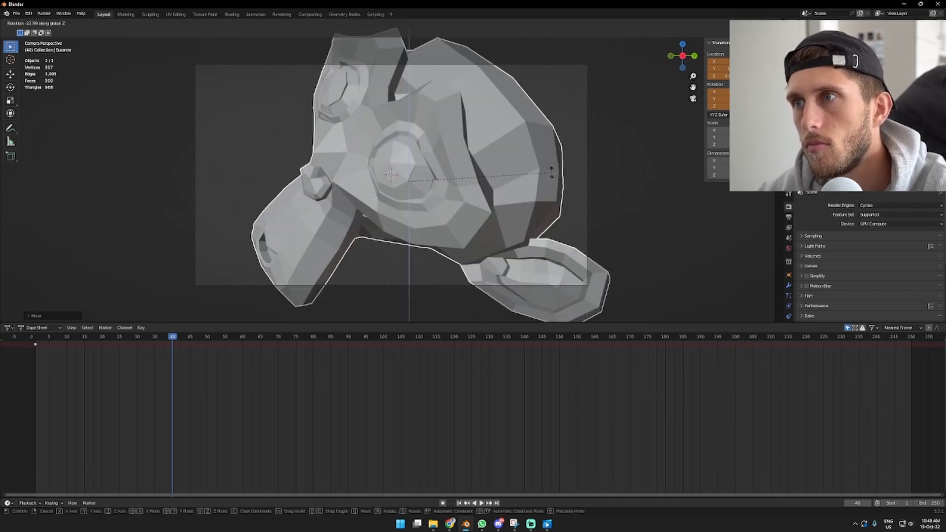
click(501, 137)
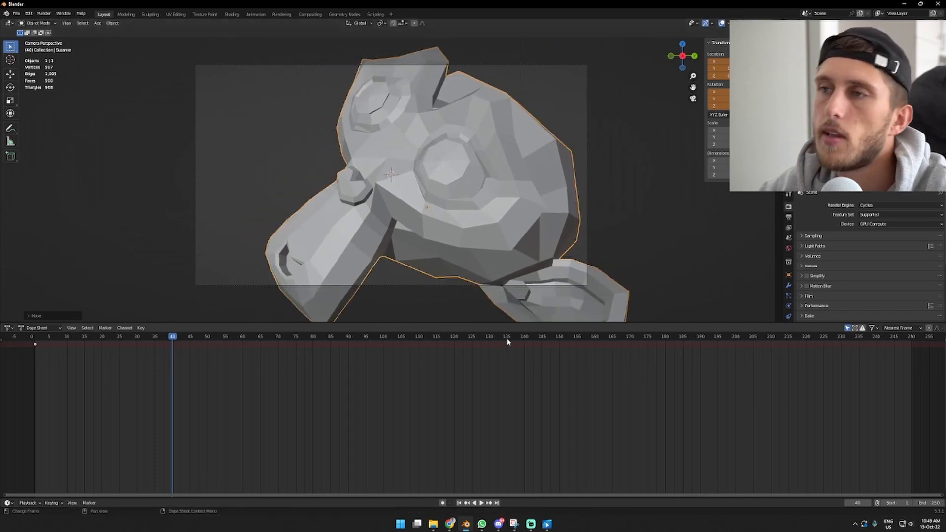
key(i)
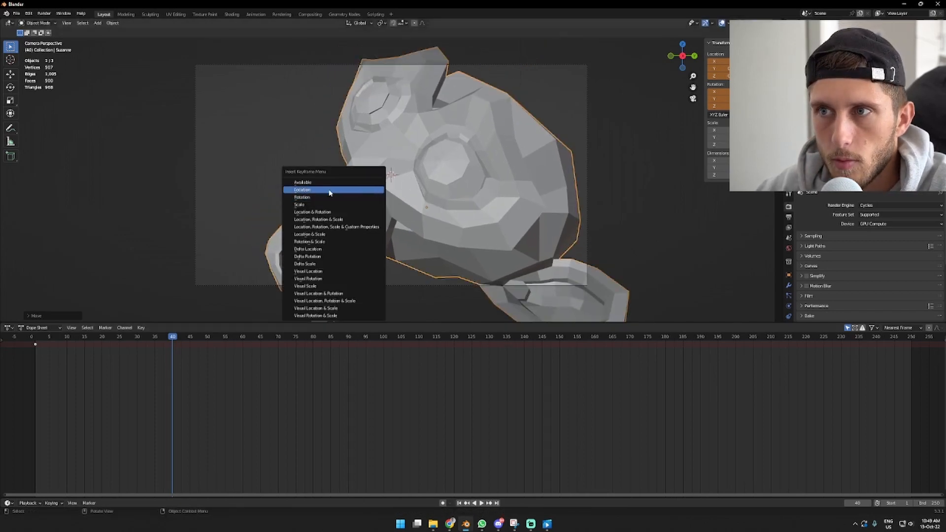
click(306, 183)
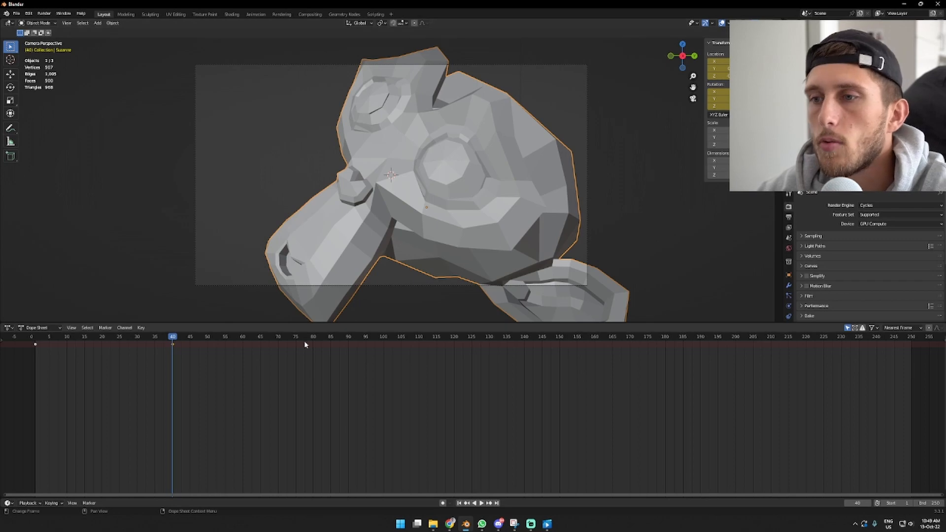
Step: At frame 75, rotate the monkey into a new tilted pose and shift it toward the left of the camera frame
drag(285, 339, 297, 340)
key(r)
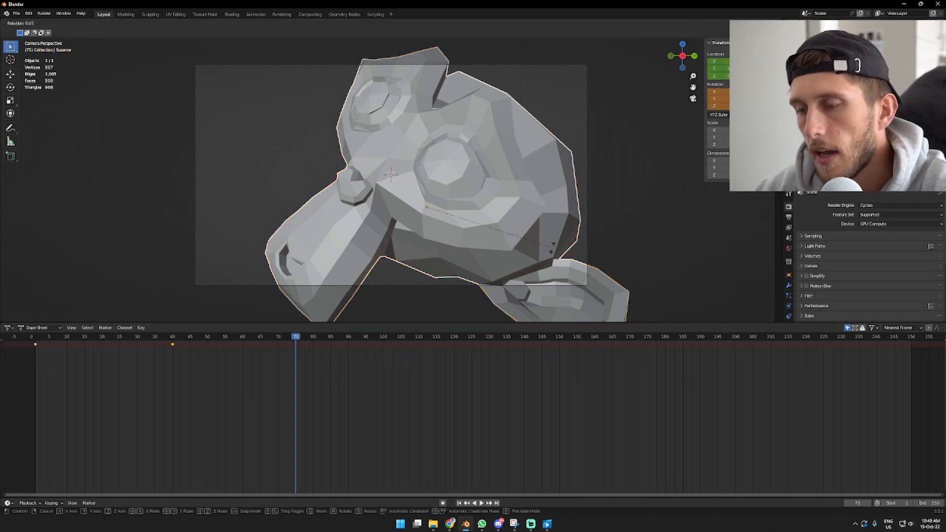
click(567, 156)
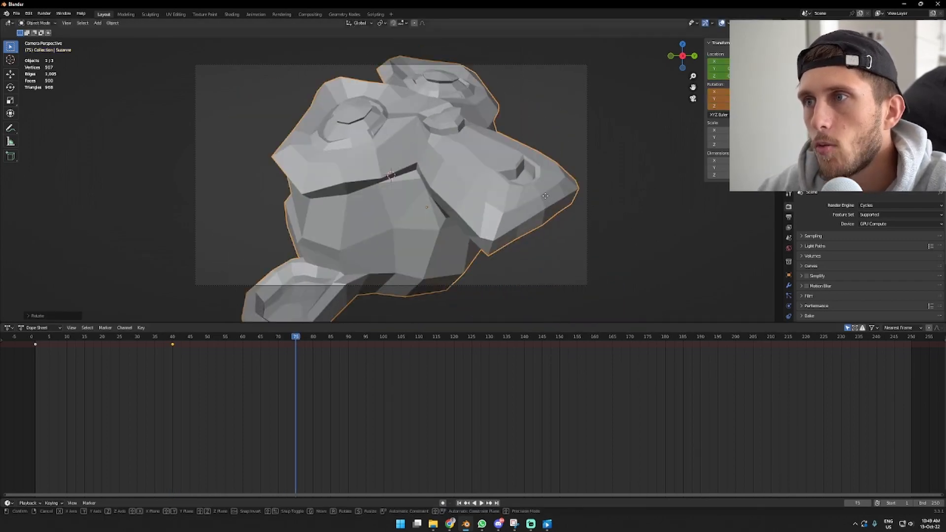
key(g)
click(456, 151)
key(r)
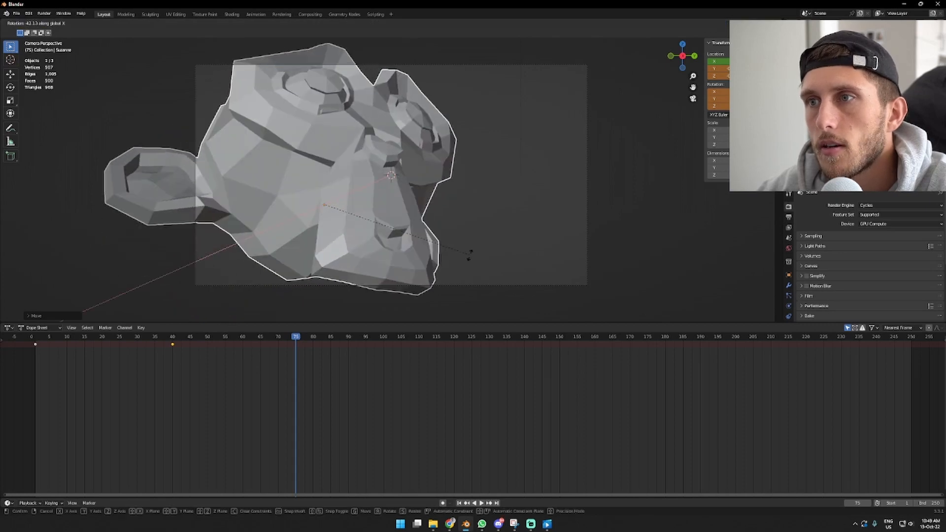
click(463, 70)
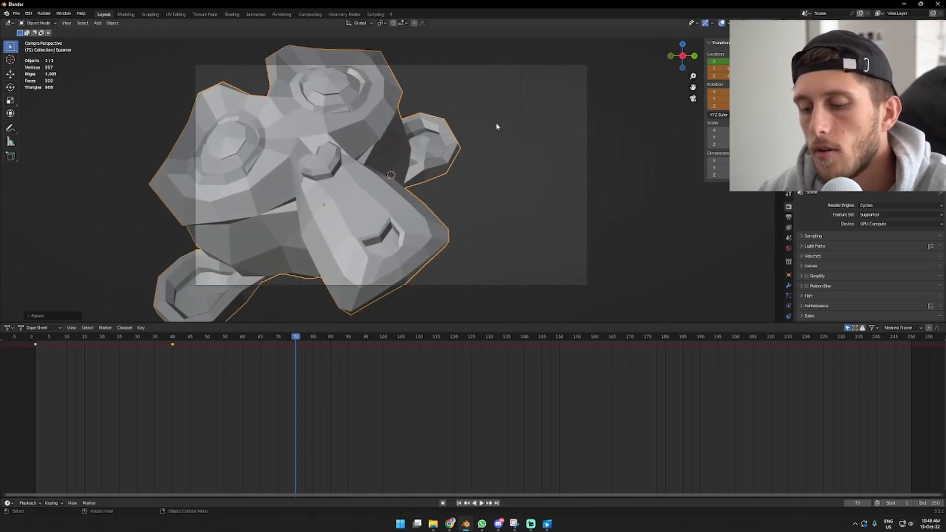
Step: Rotate the monkey so its snout points to the right of the camera frame and shift it further left
key(r)
click(464, 219)
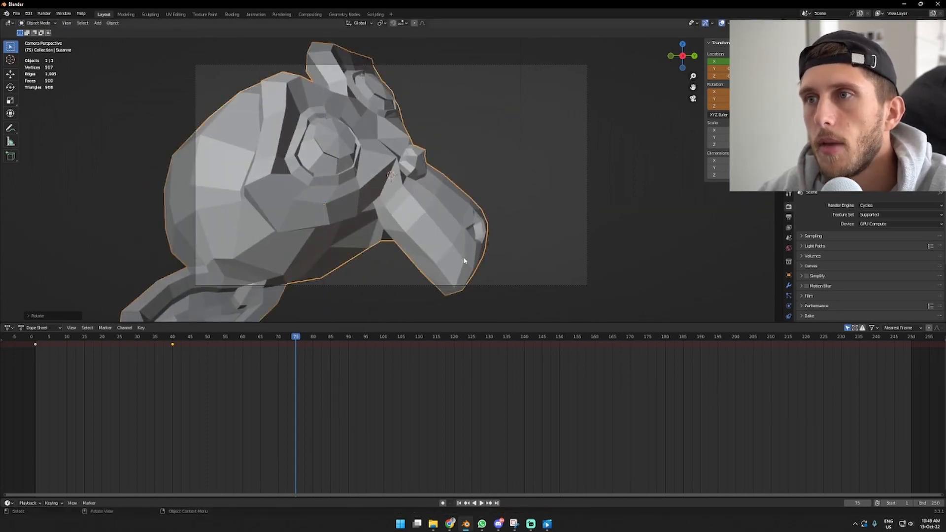
key(r)
click(458, 70)
key(g)
click(419, 155)
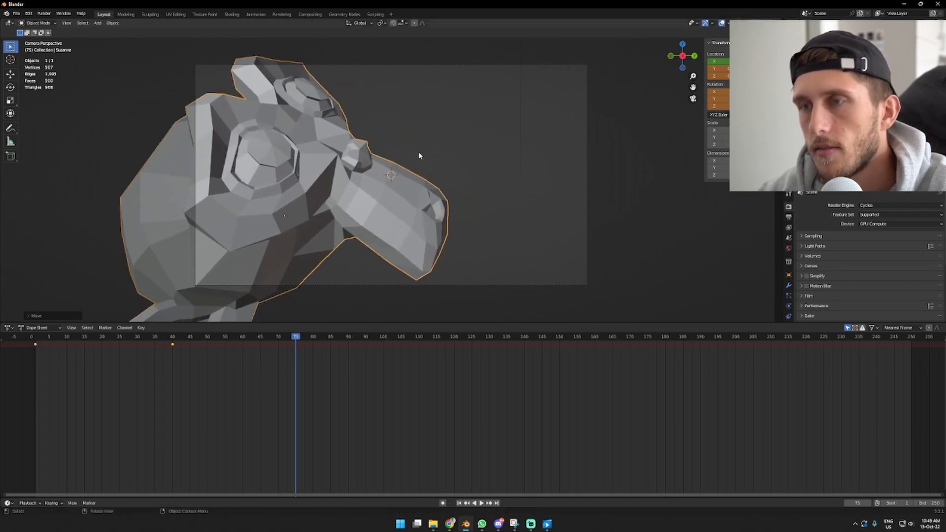
Step: Fine-tune the monkey's rotation and position in the camera frame and insert location and rotation keyframes at frame 75
key(r)
click(433, 164)
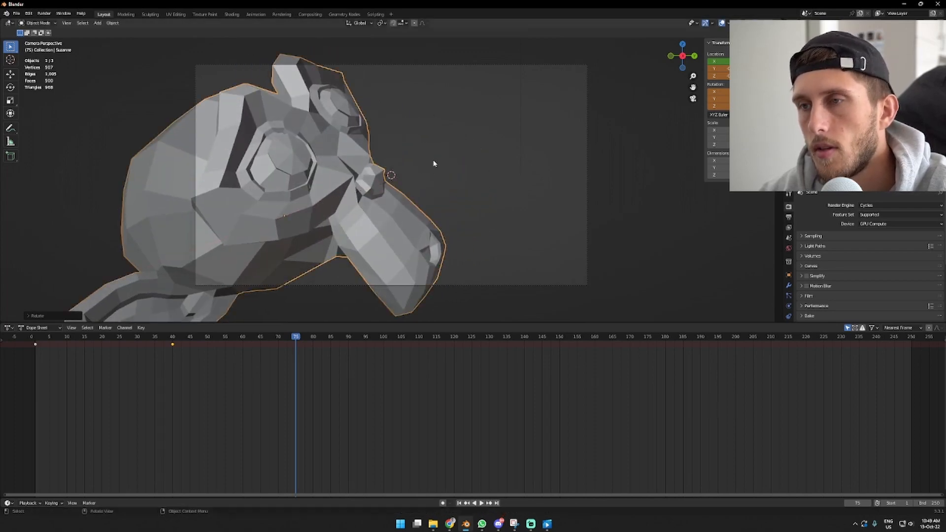
key(g)
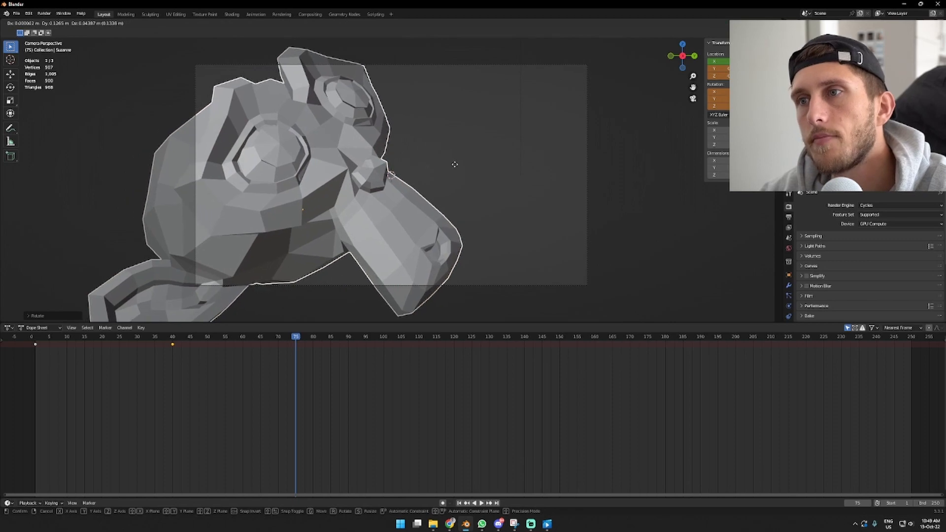
click(454, 166)
key(i)
Step: At frame 115, rotate the monkey about the Z axis to face away from the camera, then rotate it about Y
drag(416, 345, 436, 344)
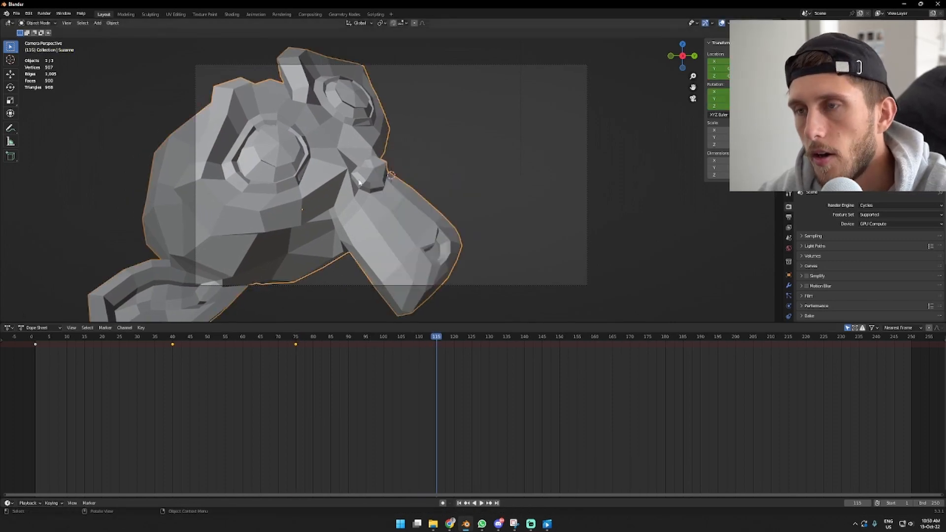
key(r)
key(x)
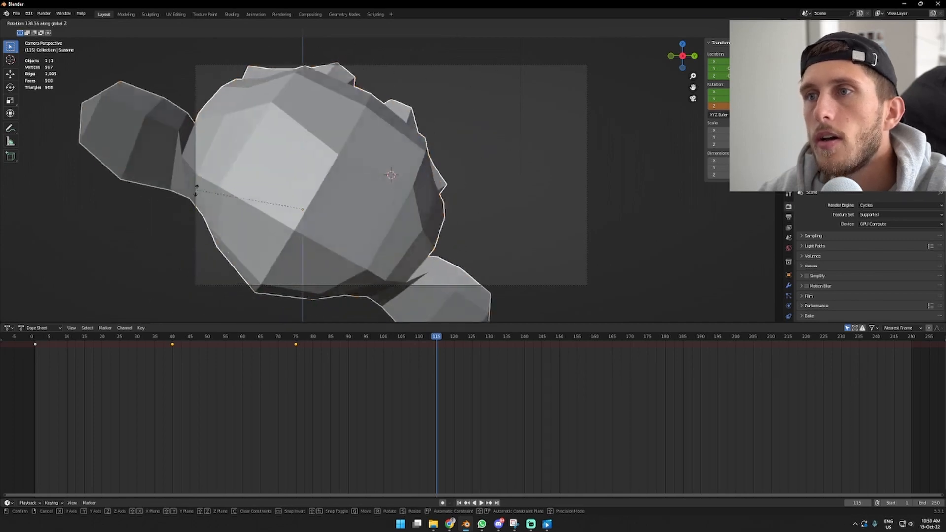
click(373, 57)
key(r)
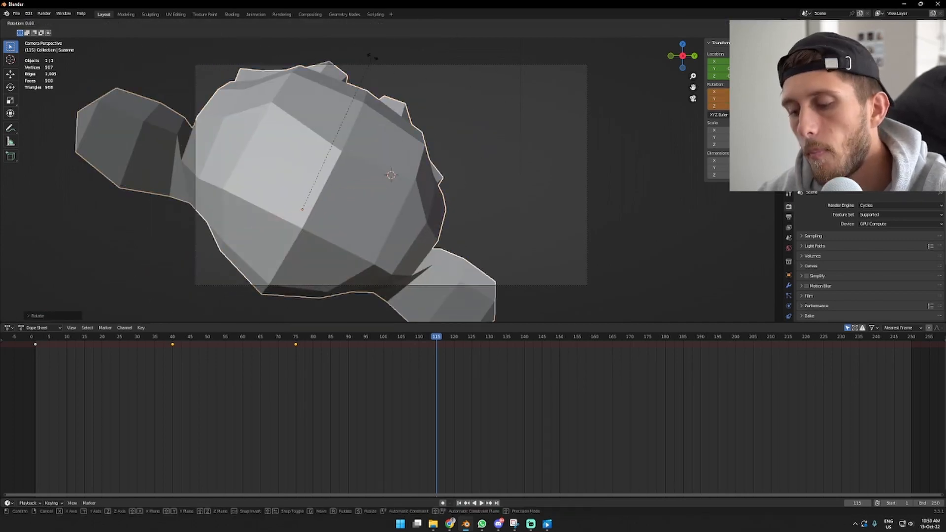
key(y)
click(373, 225)
Step: Move the monkey toward the upper right of the camera frame and insert location and rotation keyframes at frame 115
key(g)
click(522, 137)
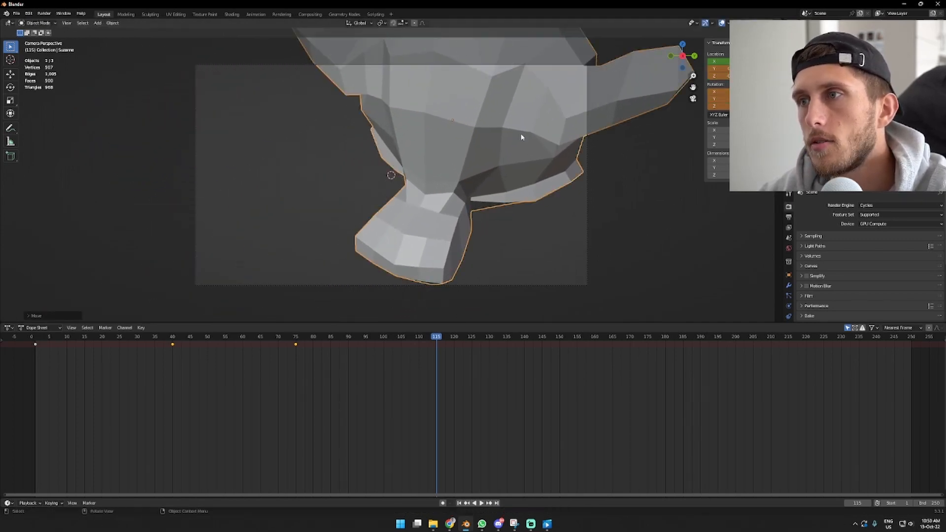
key(i)
click(476, 141)
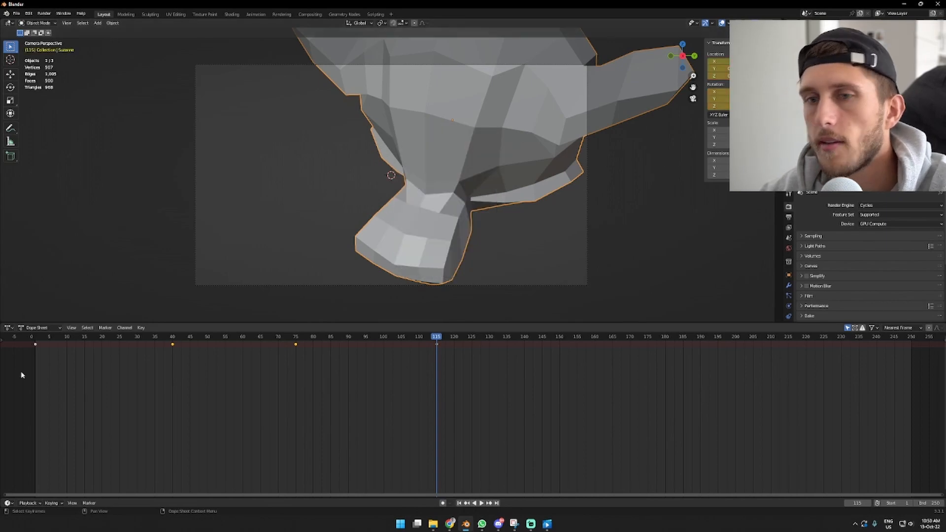
Step: Duplicate the frame 1 keyframe to frame 160 and set the animation's end frame to 160
key(g)
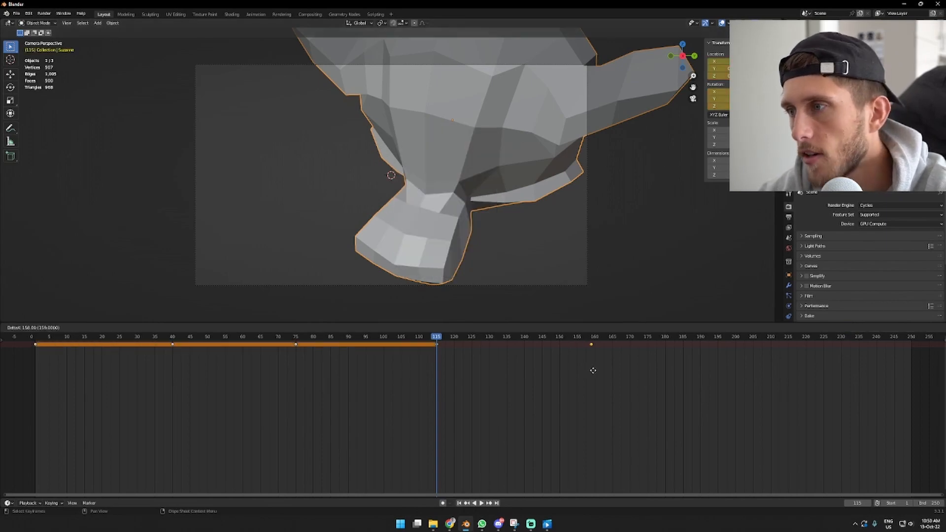
click(597, 373)
key(space)
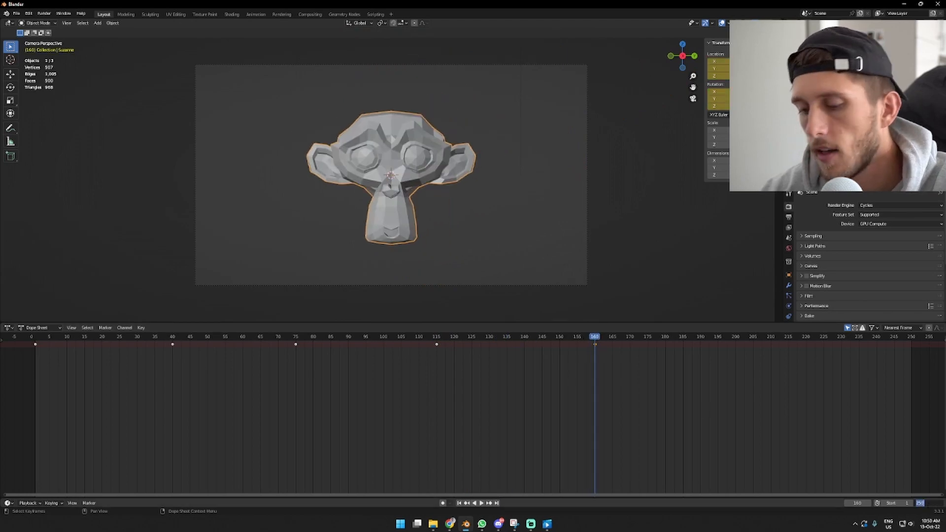
key(Return)
Step: Play back the monkey animation and extend the animation's end frame to 200
key(space)
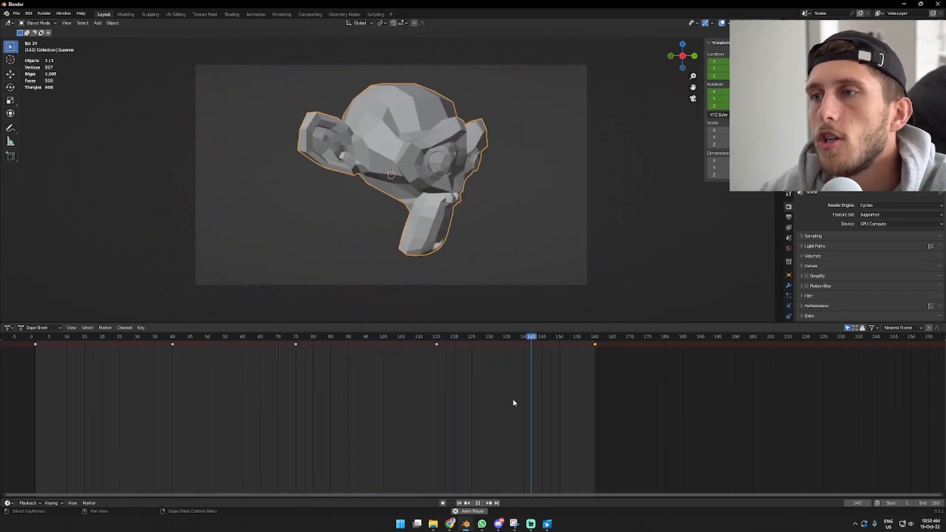
key(space)
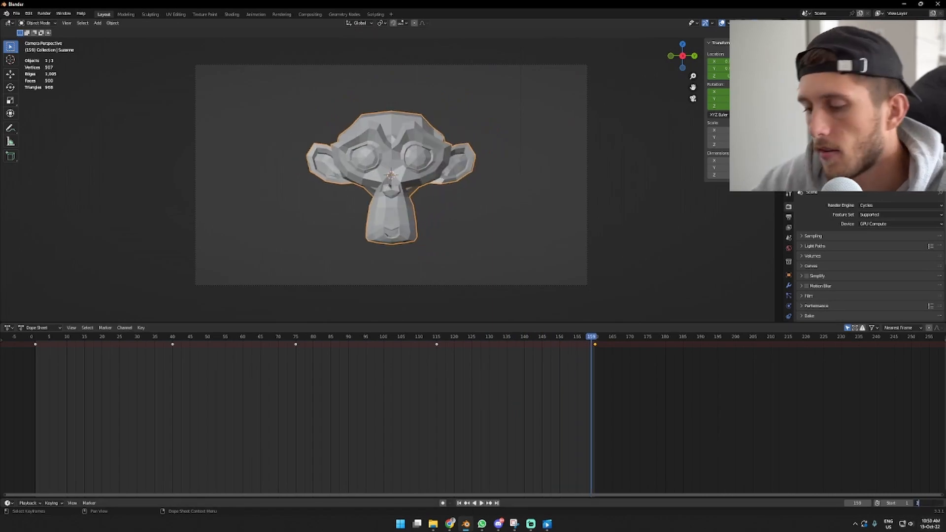
key(Return)
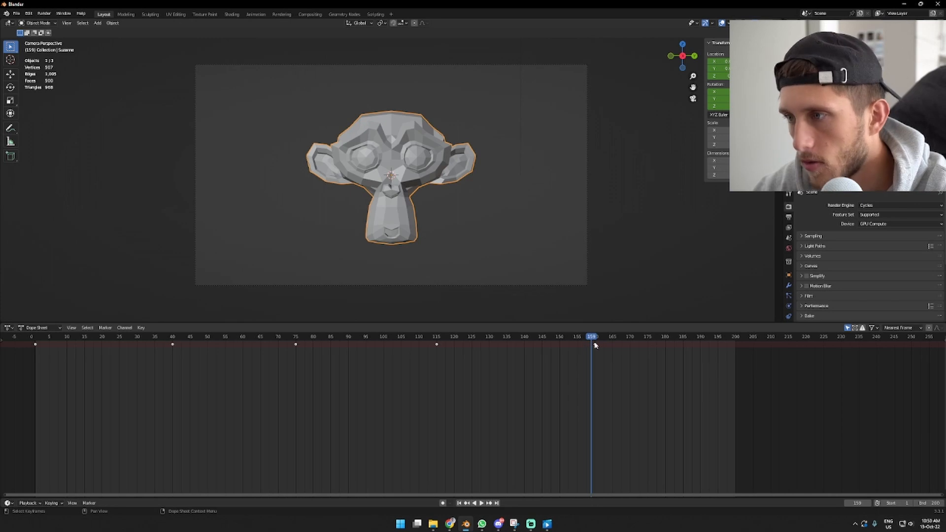
Step: Spread the monkey's last four keyframes out to frames 50, 102, 151 and 200, and go to frame 151
drag(595, 345, 735, 349)
drag(436, 345, 562, 348)
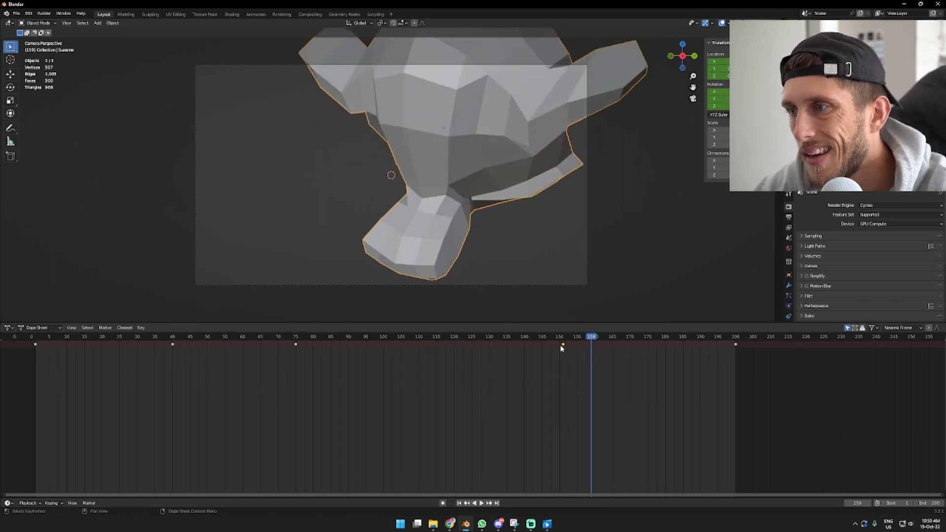
drag(296, 347, 391, 345)
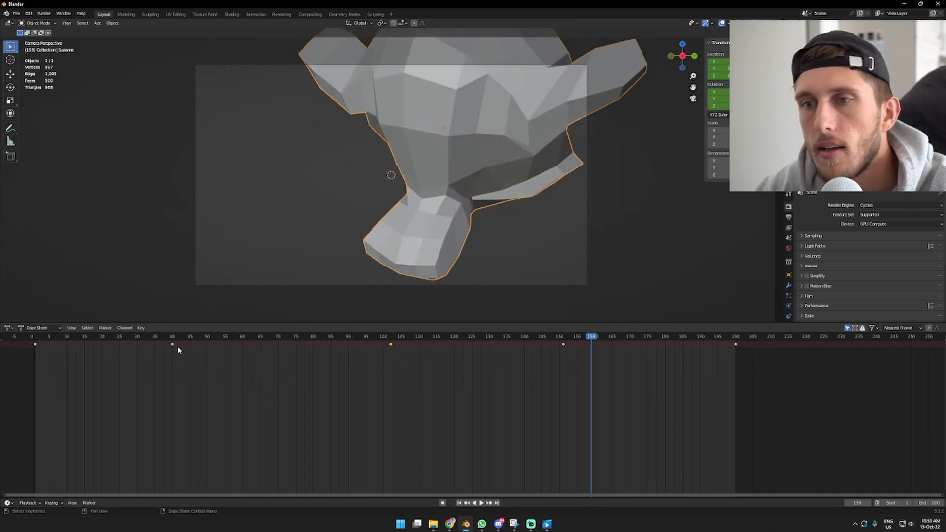
drag(173, 343, 207, 344)
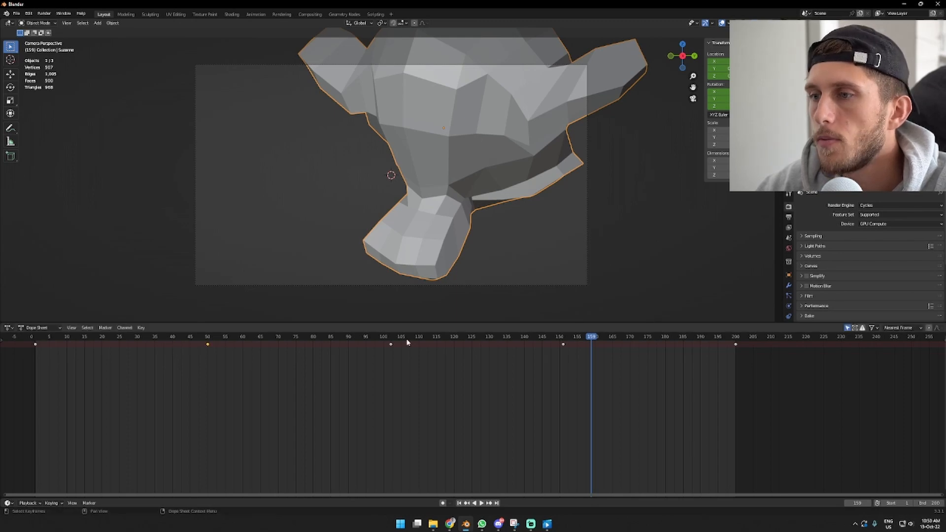
drag(400, 336, 563, 347)
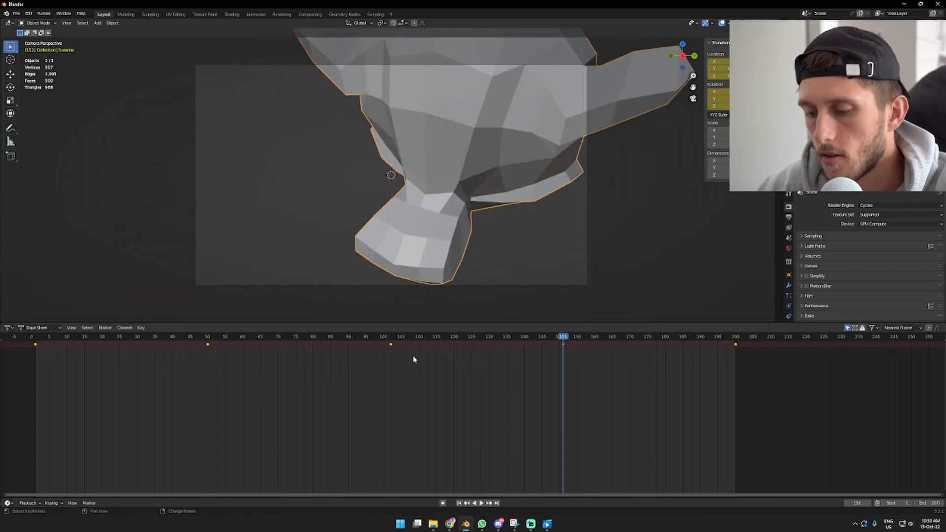
Step: Duplicate all of the monkey's keyframes one frame later and scrub the timeline to check the pose held at frame 50
key(g)
click(413, 355)
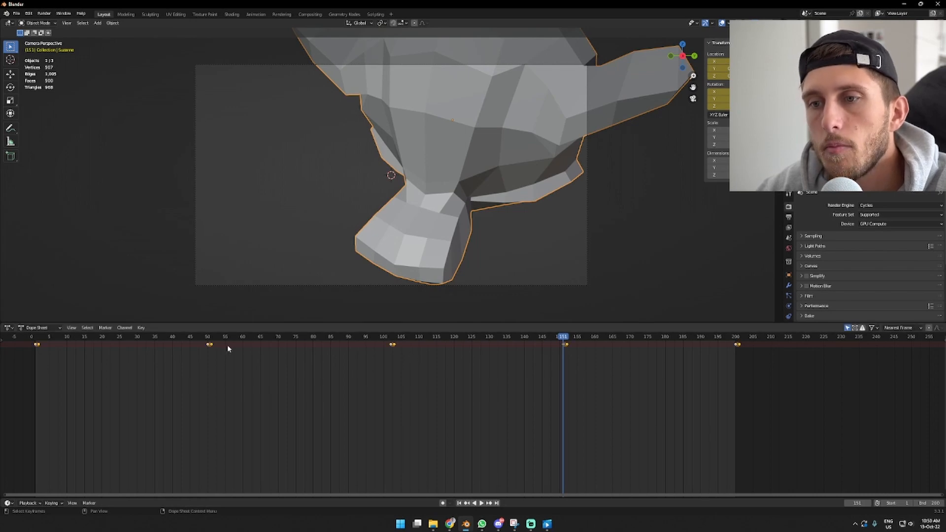
drag(209, 338, 212, 339)
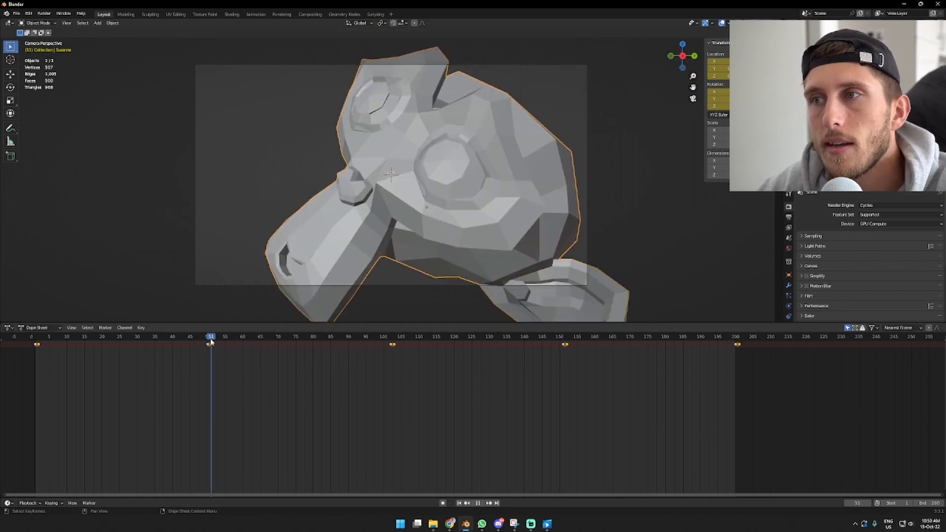
drag(397, 341, 108, 368)
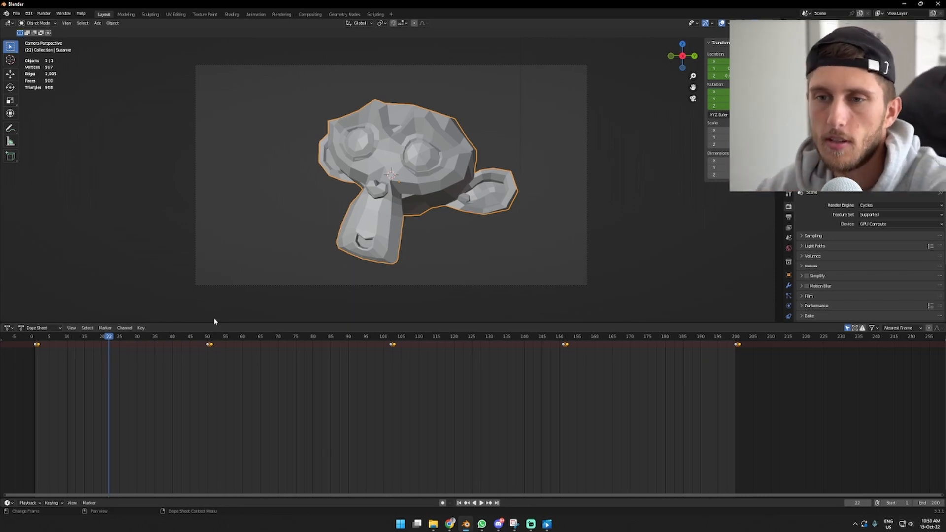
drag(210, 340, 211, 339)
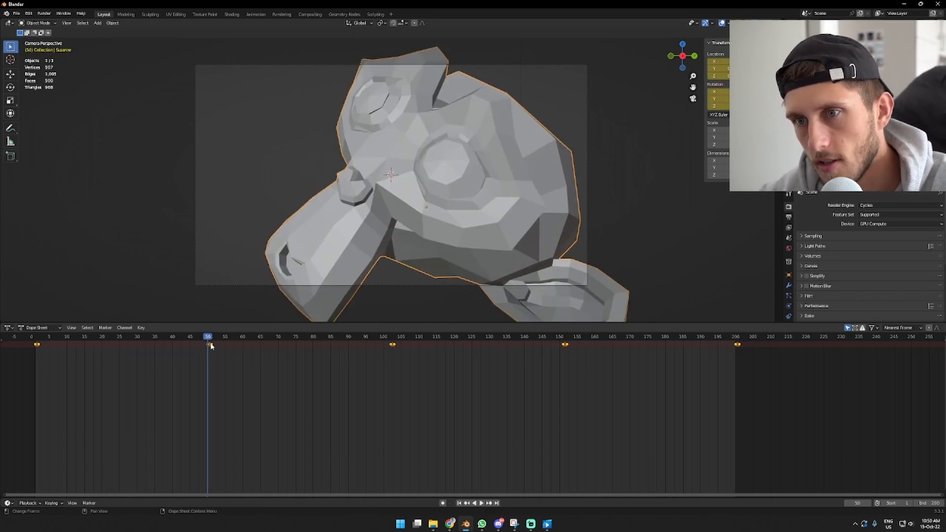
Step: Scrub the timeline between frames 50 and 103 to examine the monkey's movement from the second pose to the third
right_click(210, 347)
mouse_move(210, 348)
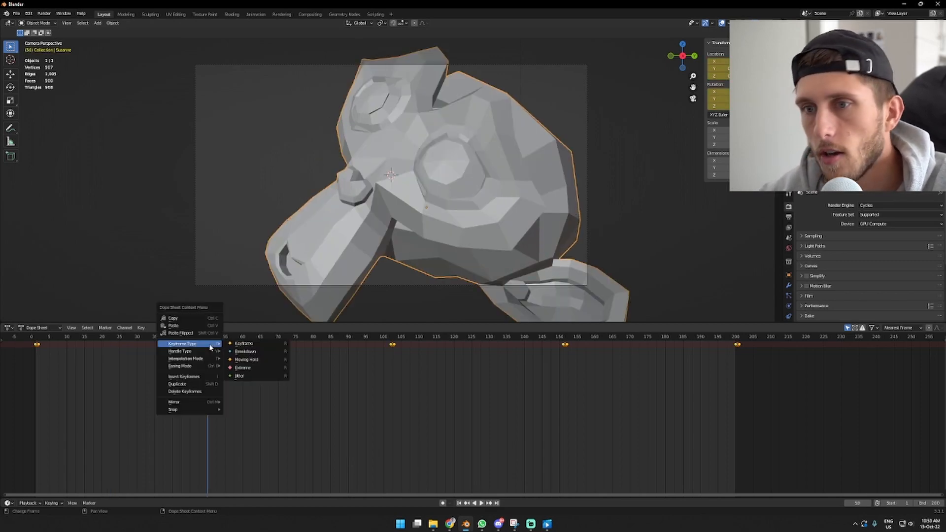
click(255, 351)
key(space)
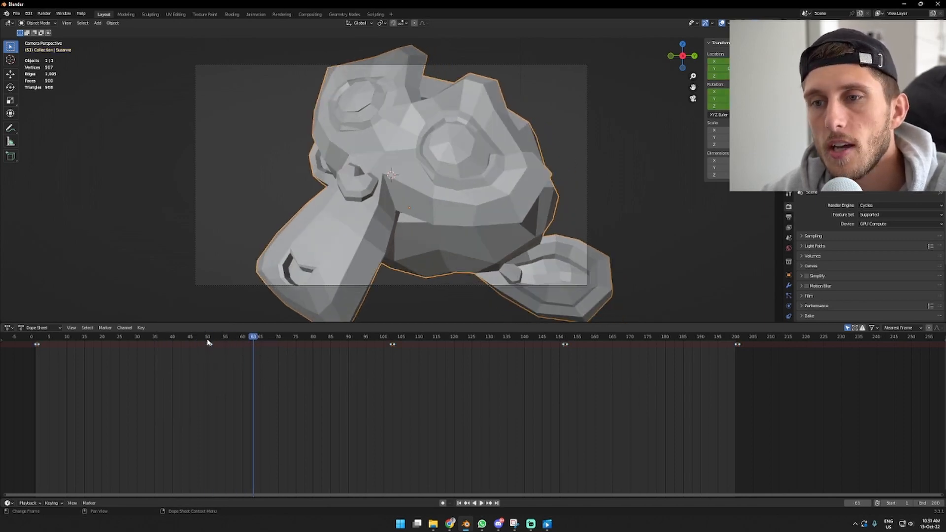
click(207, 339)
drag(207, 342, 395, 344)
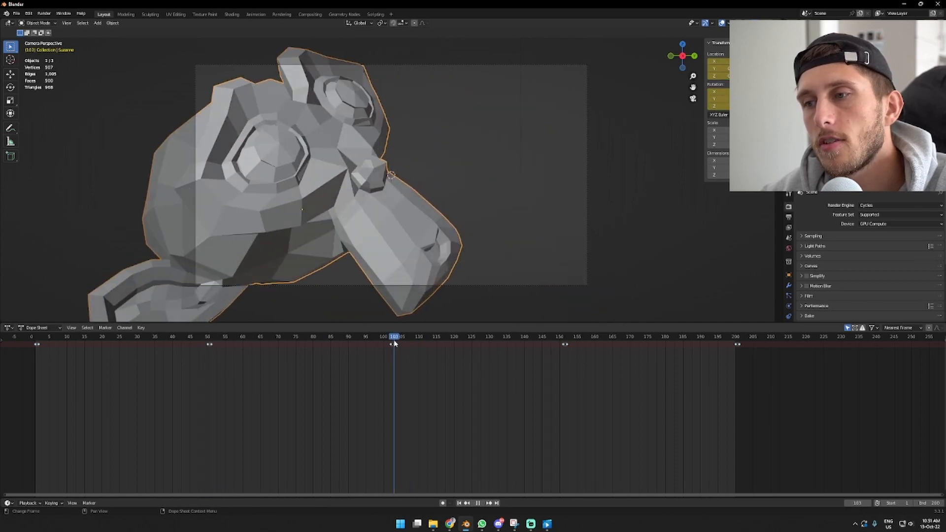
drag(245, 340, 264, 347)
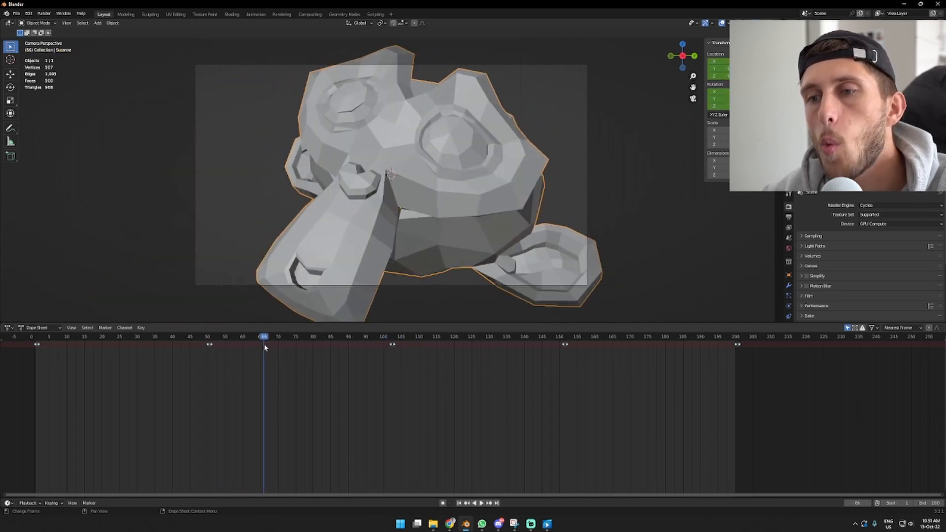
click(207, 339)
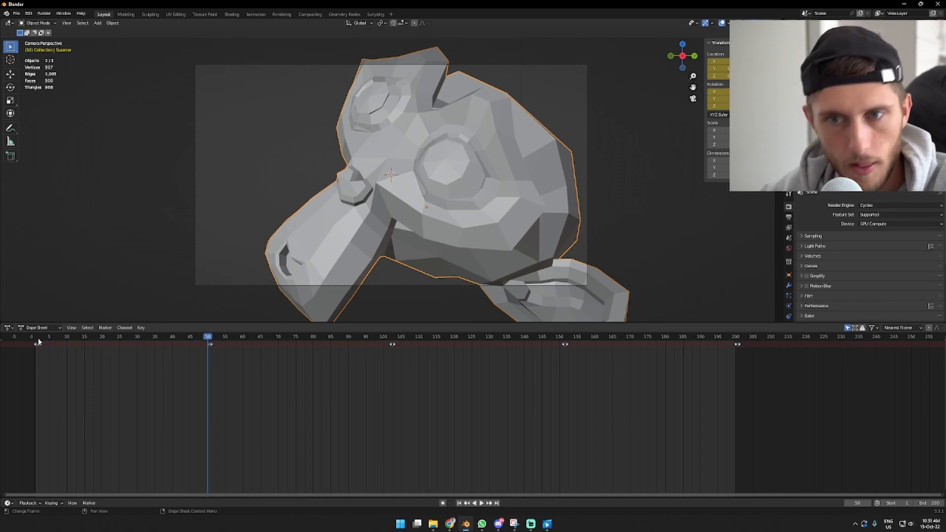
Step: Insert keyframes for the monkey's in-between poses at frames 19 and 36
drag(37, 341, 99, 343)
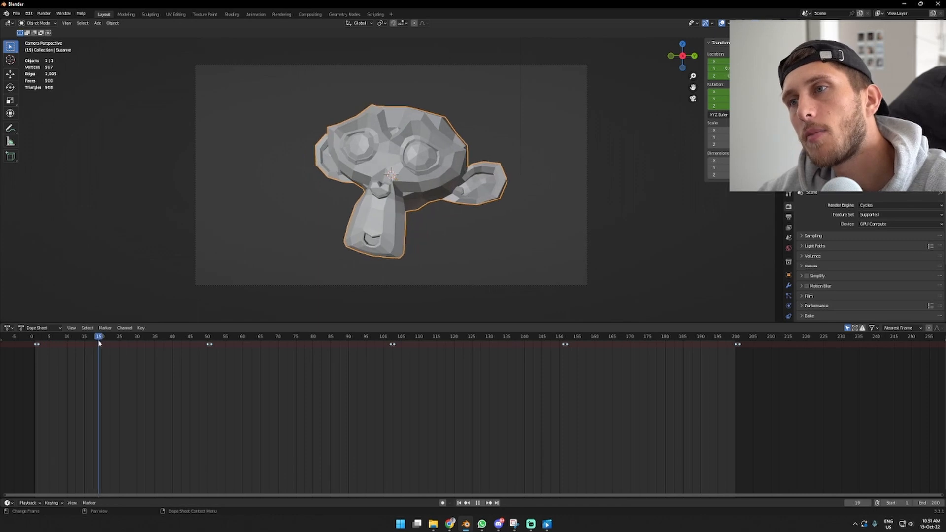
key(i)
click(378, 250)
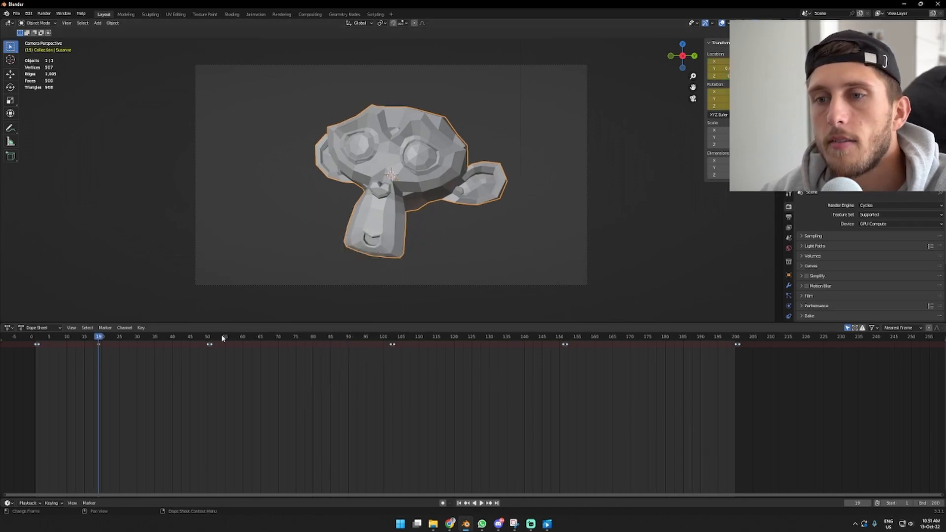
click(208, 338)
drag(207, 338, 158, 356)
key(i)
click(352, 266)
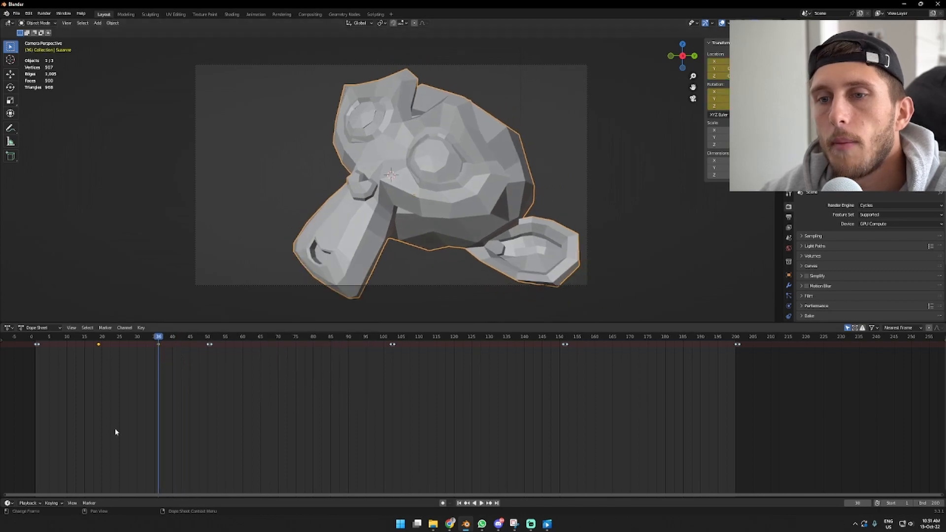
Step: Retime the first two in-between keyframes to frames 20 and 27 and the second pose's keyframe pair to frame 45, checking playback
mouse_move(35, 338)
mouse_down()
mouse_move(195, 346)
mouse_move(32, 340)
mouse_up()
drag(98, 345, 150, 344)
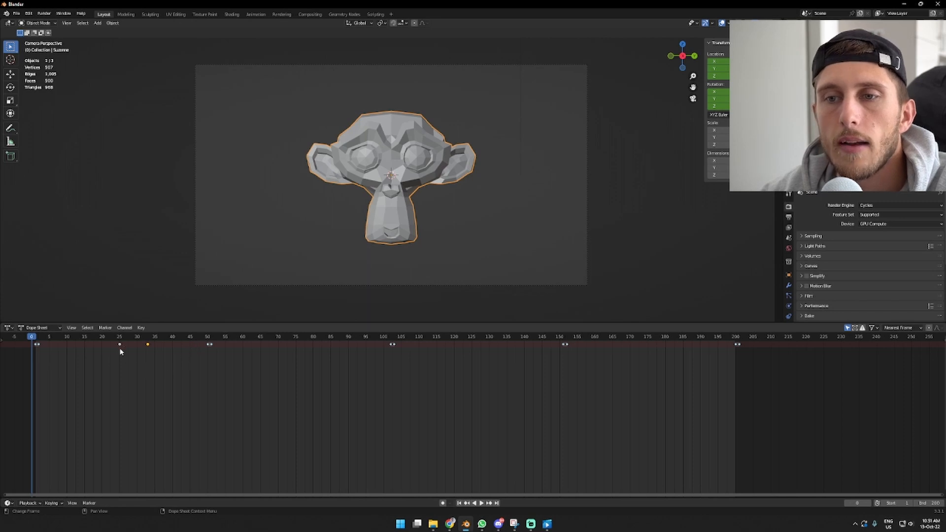
key(space)
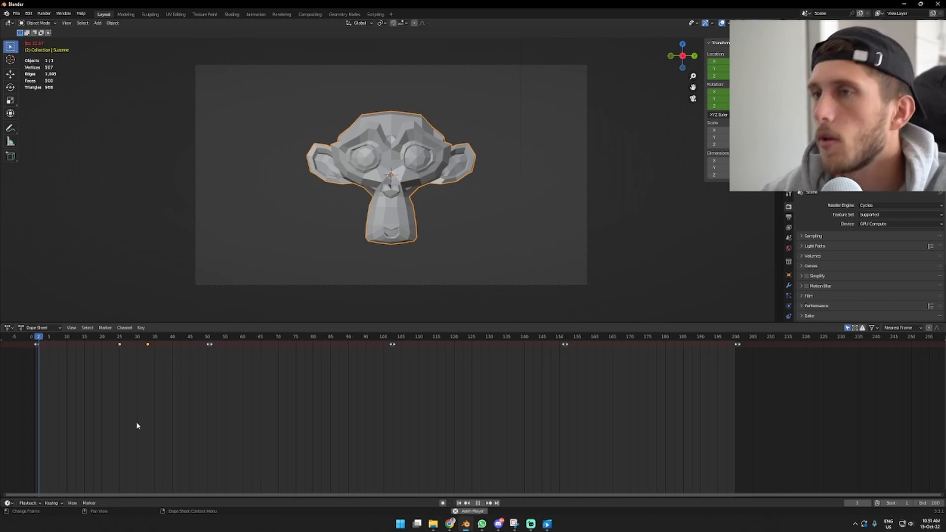
key(space)
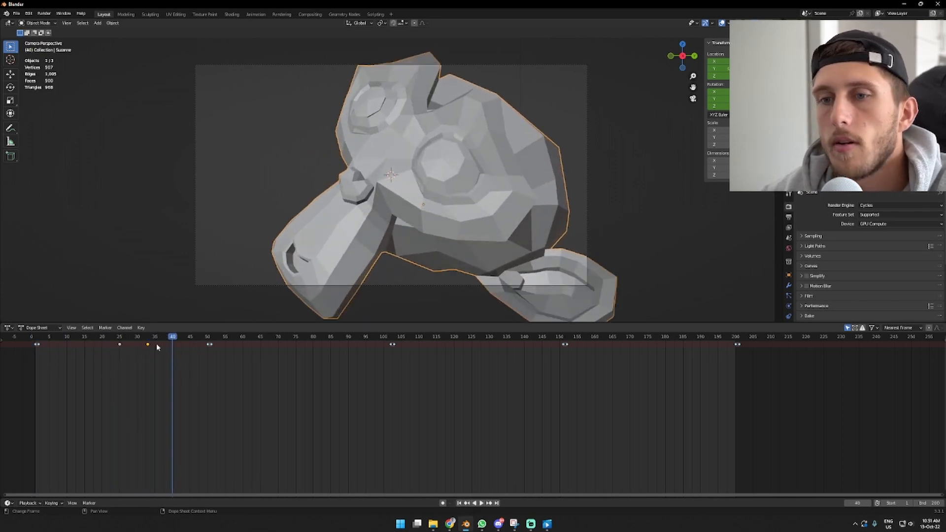
drag(148, 345, 121, 345)
drag(224, 358, 106, 337)
drag(207, 344, 188, 347)
drag(90, 338, 2, 346)
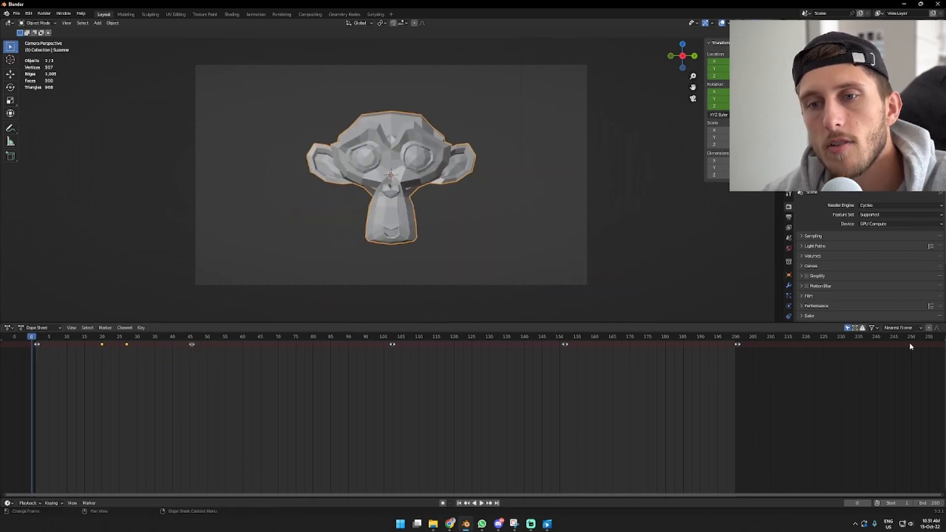
key(space)
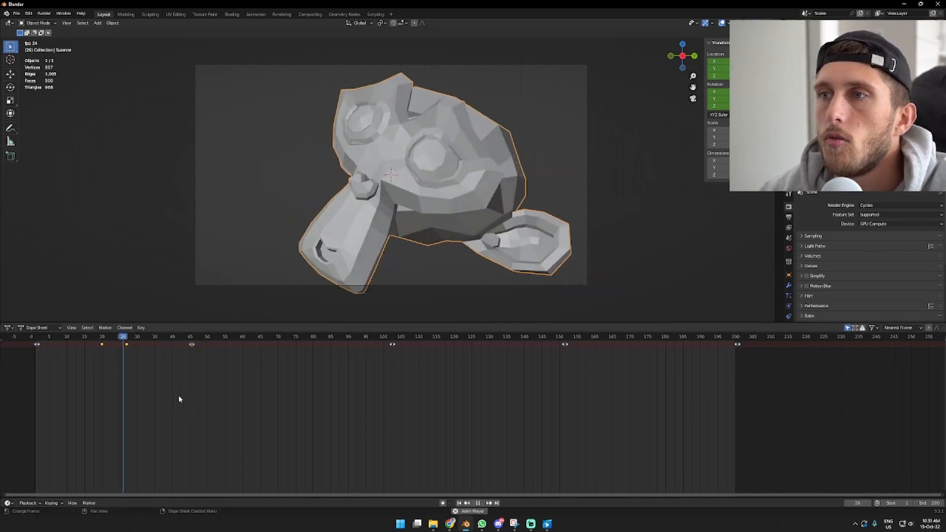
key(space)
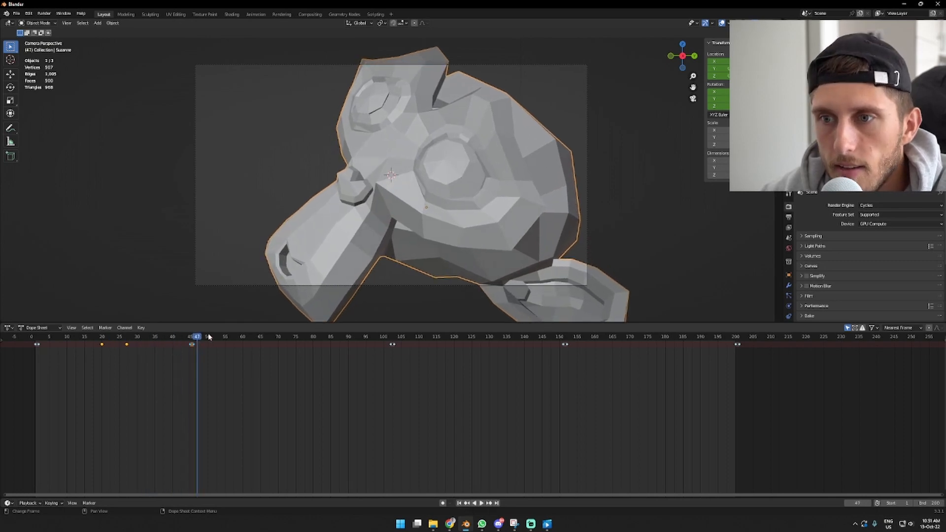
Step: Insert keyframes for the monkey's in-between poses at frames 60 and 89
drag(193, 344, 244, 346)
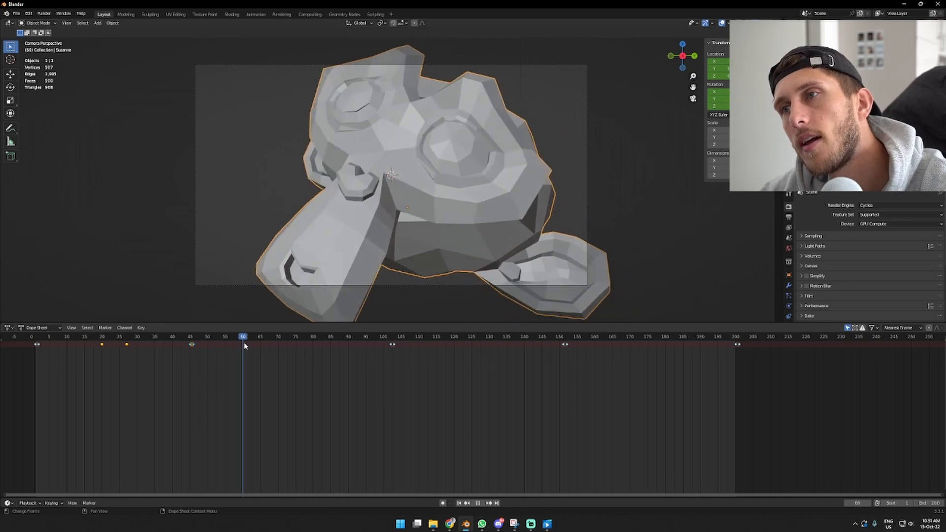
key(i)
click(297, 279)
drag(391, 344, 345, 345)
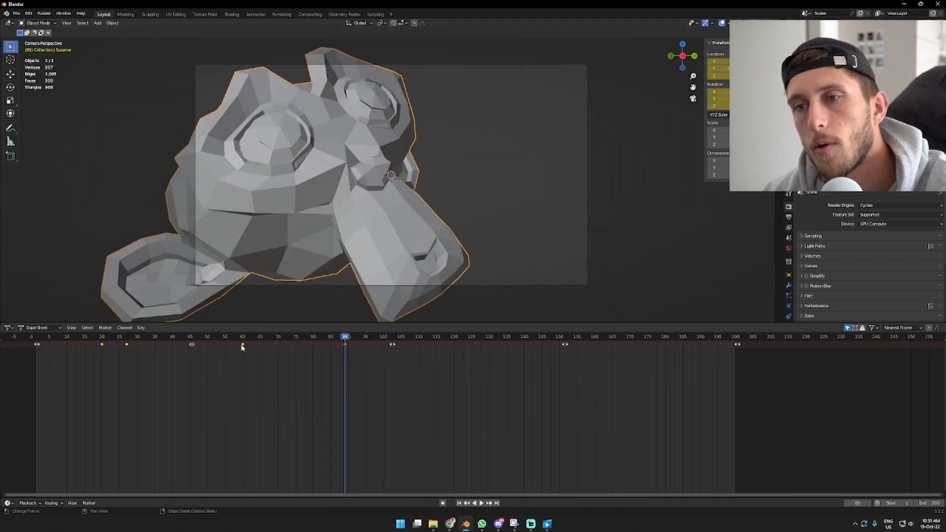
Step: Retime the in-between keyframes at 60 and 89 to frames 62 and 74 and the third pose's pair to frame 93, checking playback
key(ctrl+z)
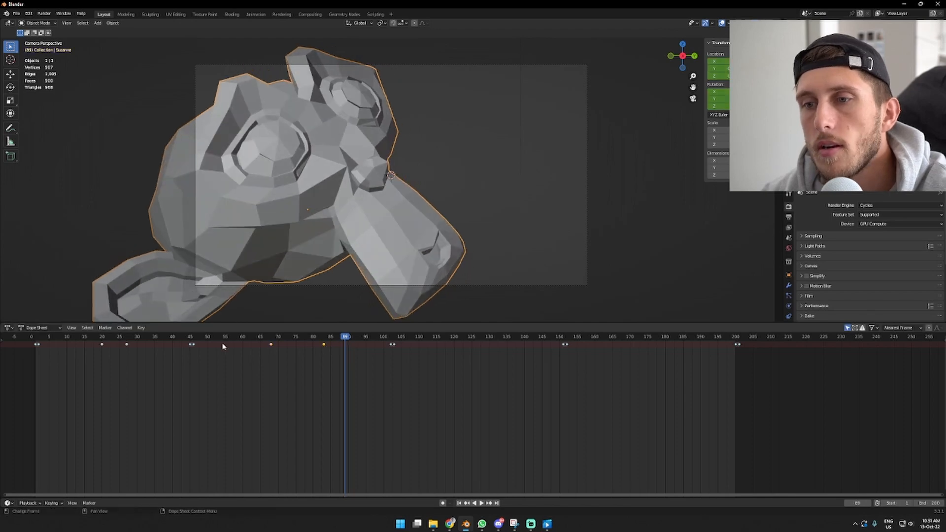
click(183, 336)
key(space)
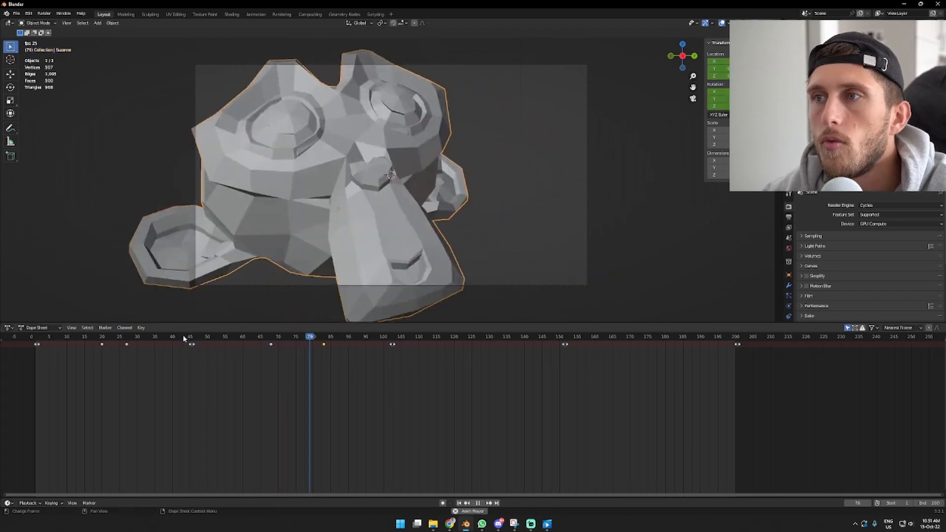
key(space)
key(g)
click(305, 345)
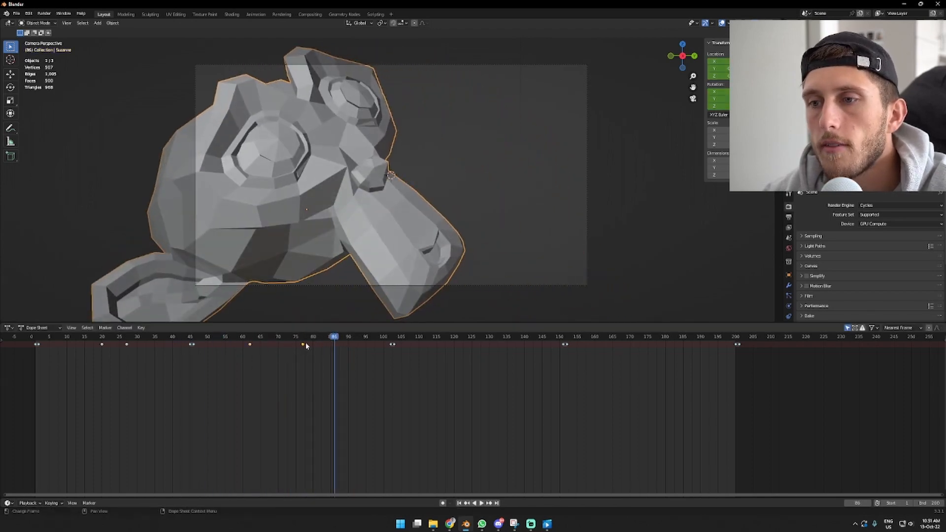
drag(303, 344, 292, 345)
drag(392, 345, 361, 344)
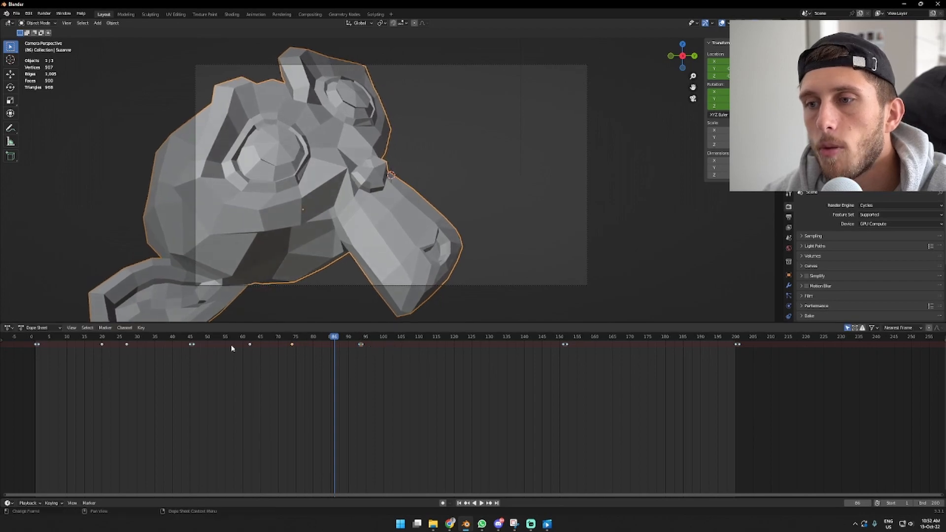
click(191, 338)
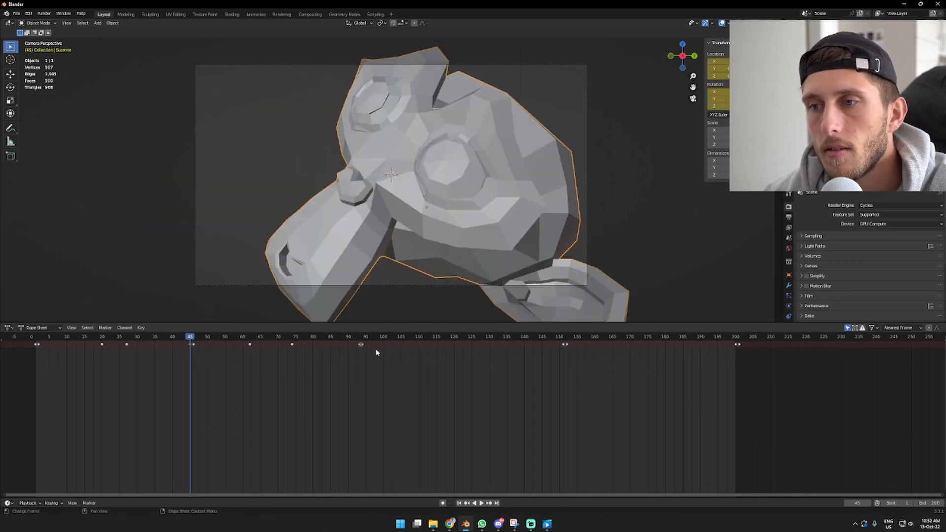
key(space)
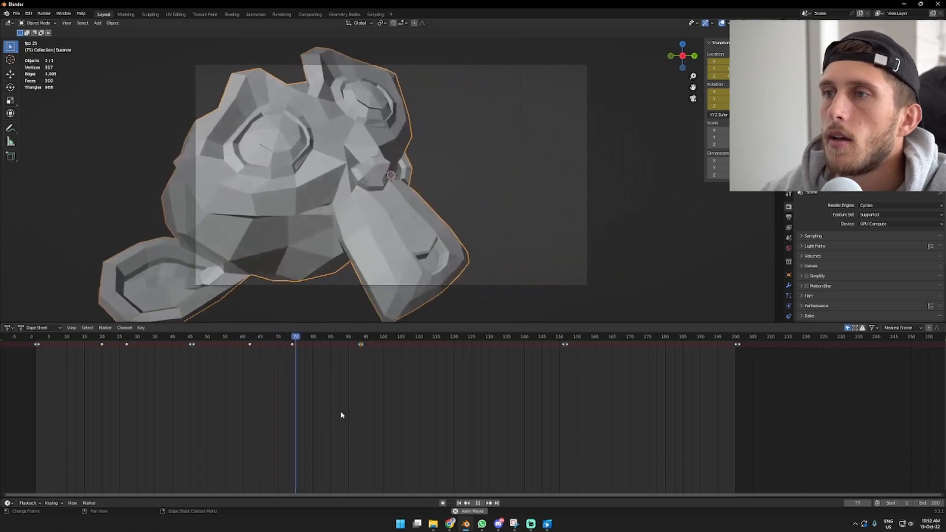
key(shift+Left)
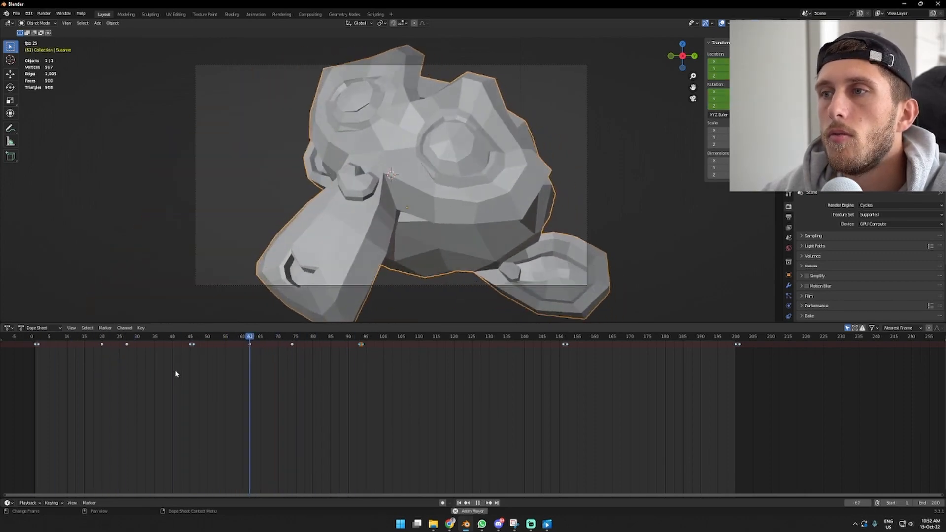
key(space)
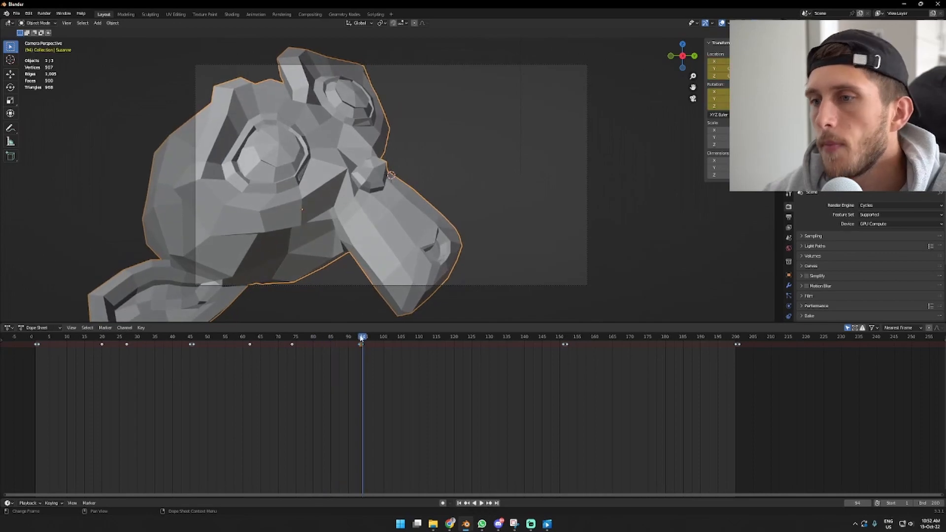
Step: Insert keyframes on the monkey's available channels at frames 104 and 123
drag(361, 337, 398, 337)
key(i)
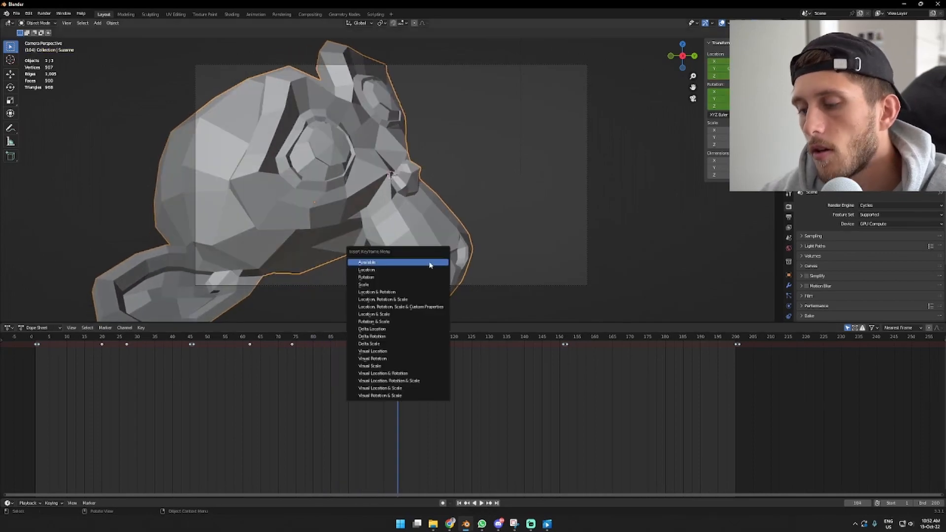
click(429, 265)
drag(553, 337, 465, 344)
key(i)
click(504, 265)
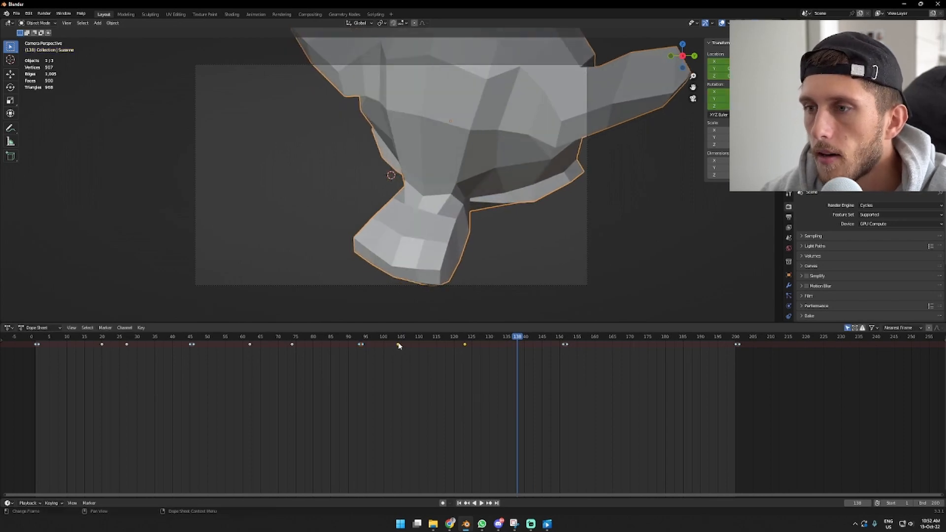
Step: Move the in-between keyframes at 104 and 123 to frames 111 and 129, playing back the section after each move
drag(399, 344, 422, 345)
click(344, 336)
key(space)
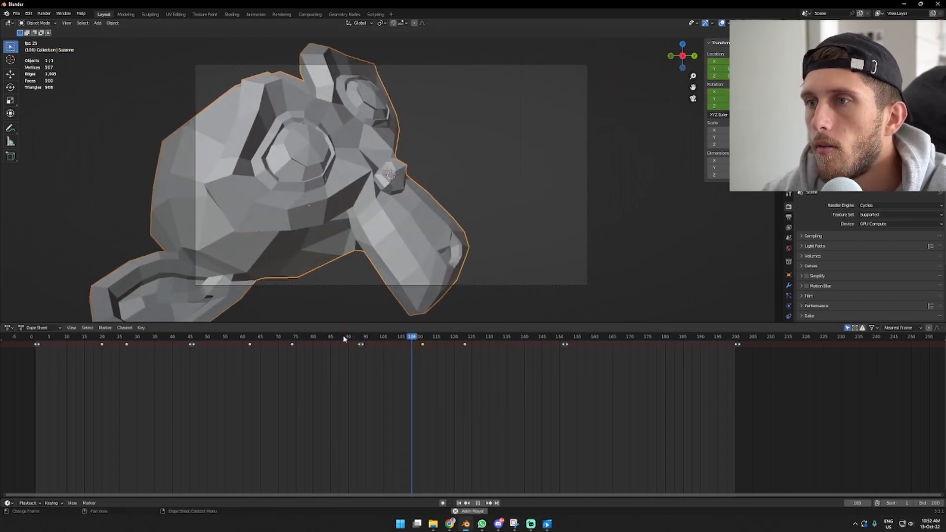
key(space)
drag(463, 344, 485, 344)
click(348, 337)
key(space)
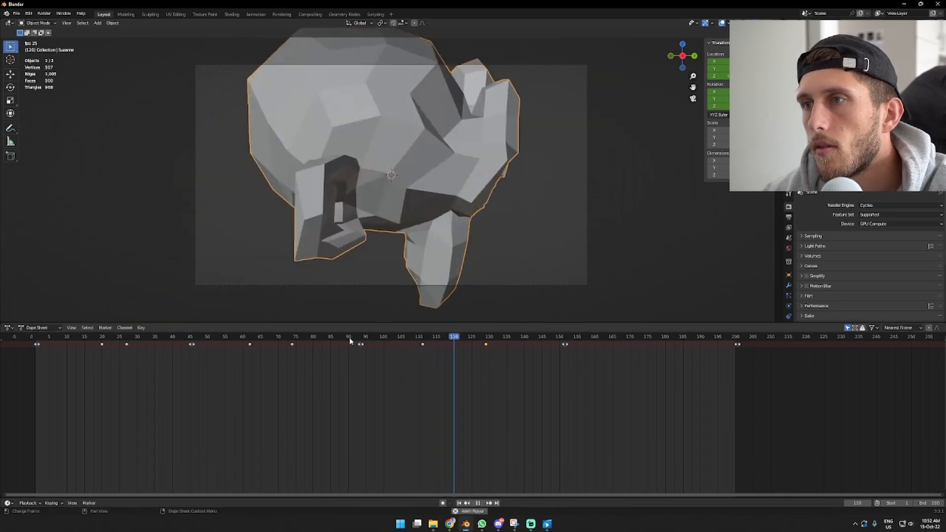
key(space)
Step: Shift the frame 129 keyframe to 127 and the fourth pose's keyframe pair to frame 147, and play back from frame 92
drag(486, 345, 479, 344)
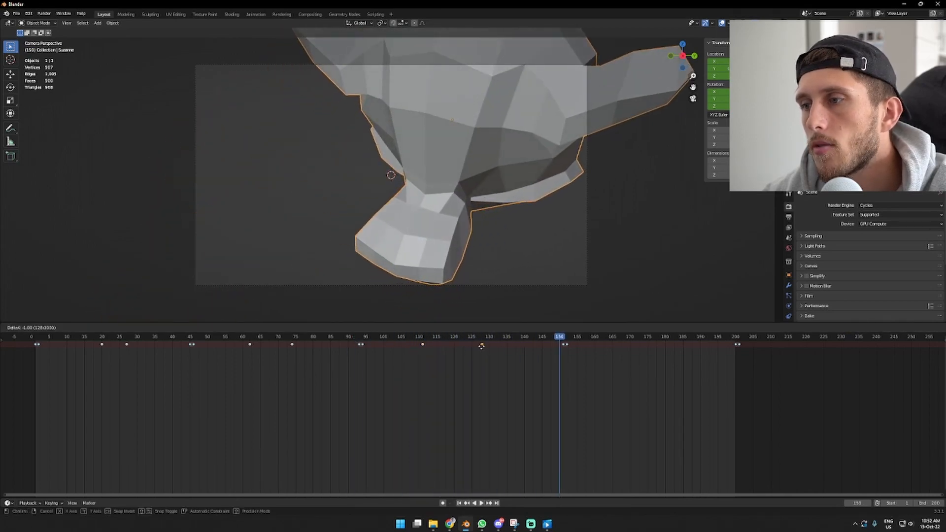
drag(564, 344, 551, 344)
click(354, 337)
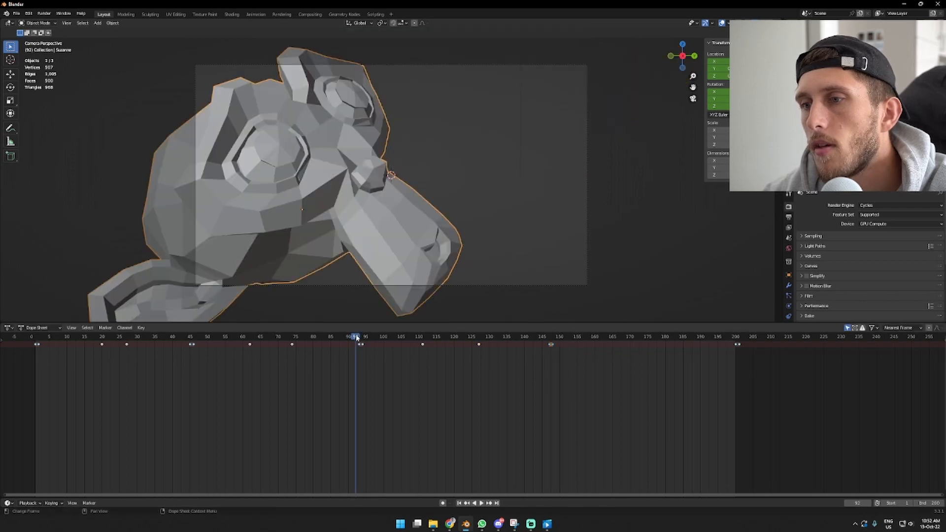
key(space)
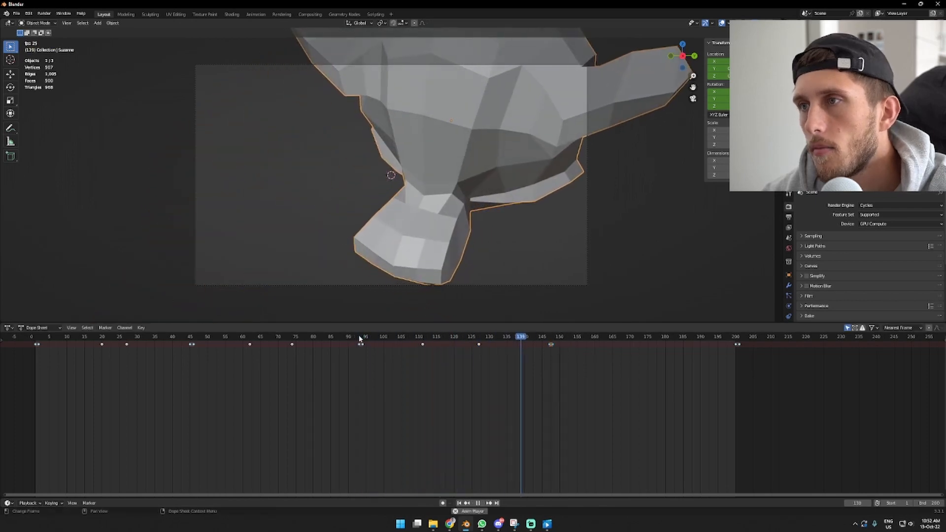
Step: Insert in-between keyframes for the monkey's return to the start pose at frames 163 and 172
key(space)
key(space)
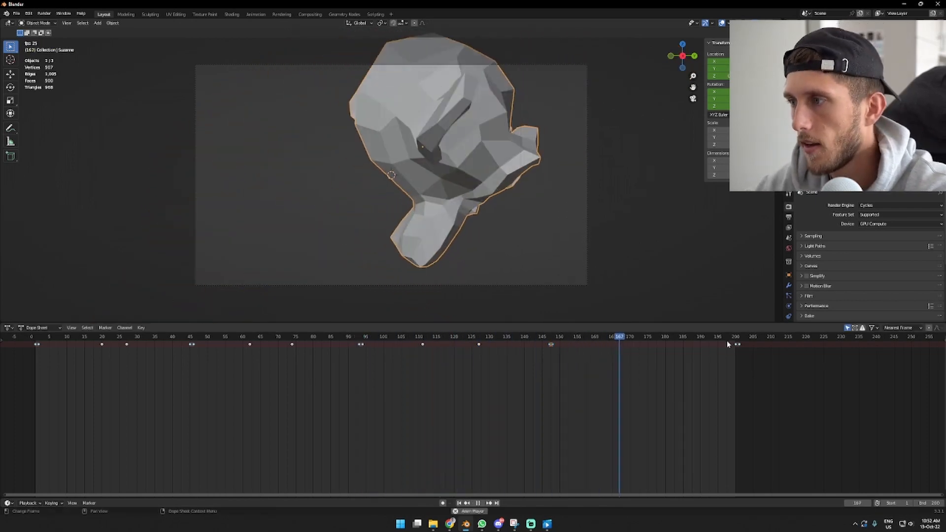
drag(737, 338, 694, 343)
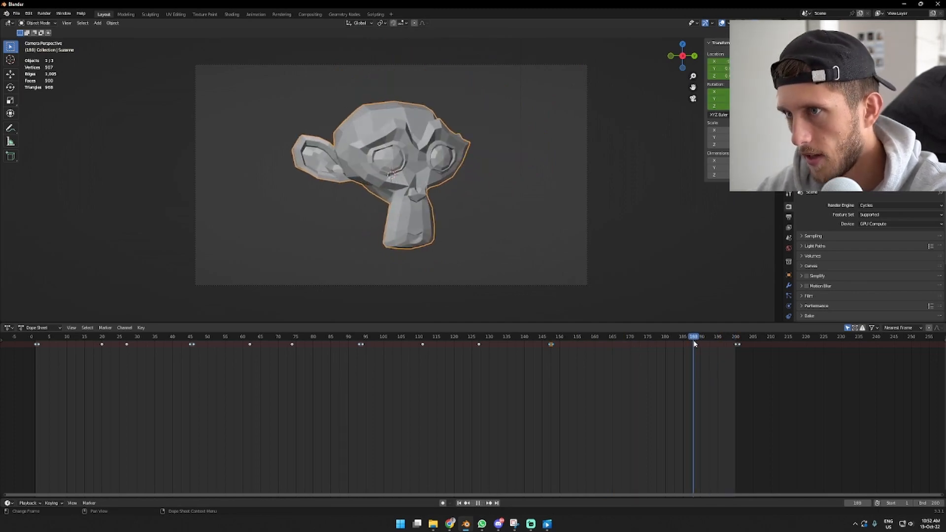
key(i)
click(676, 274)
drag(552, 337, 605, 344)
key(i)
click(544, 274)
Step: Play back the section from frame 146, move the frame 172 keyframe to 176, and play the section again
click(546, 337)
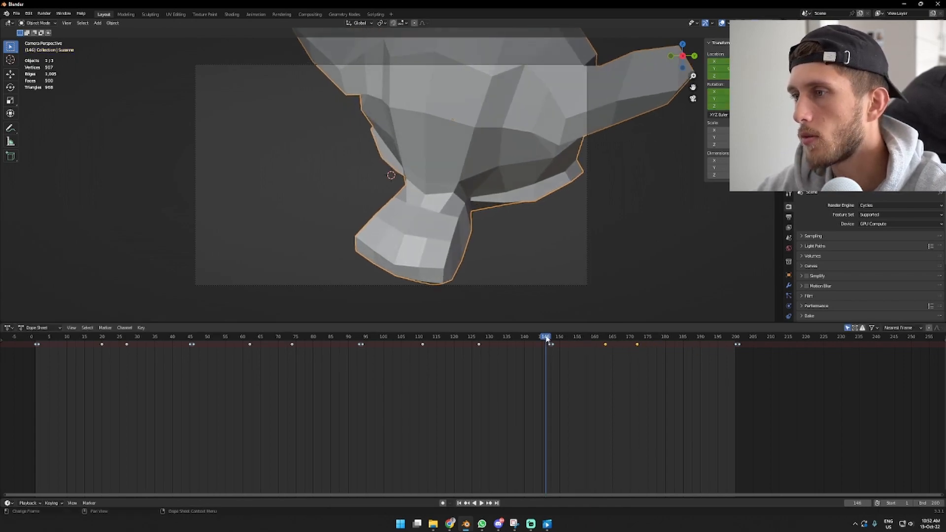
key(space)
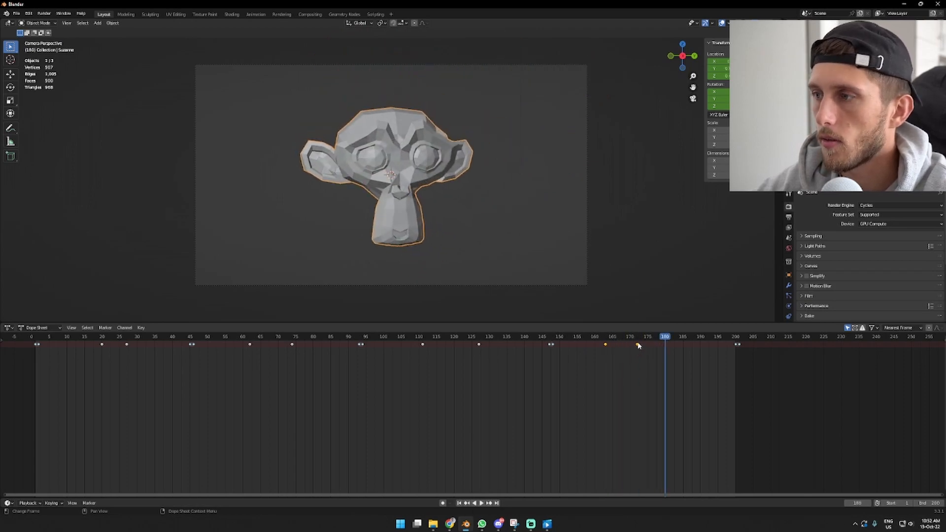
drag(637, 344, 651, 344)
click(524, 337)
key(space)
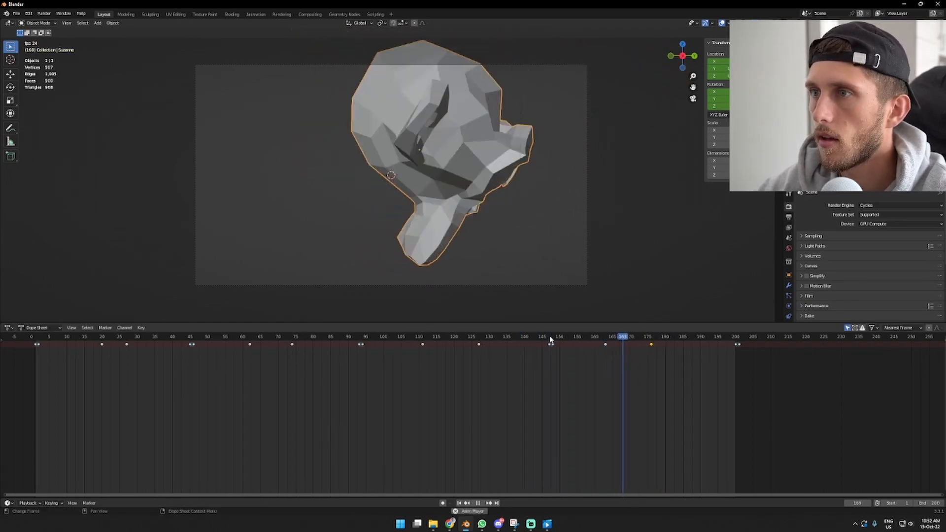
Step: Shift the in-between keyframes at 163 and 176 back four frames to 159 and 172, and check playback
key(space)
drag(671, 364, 599, 340)
key(g)
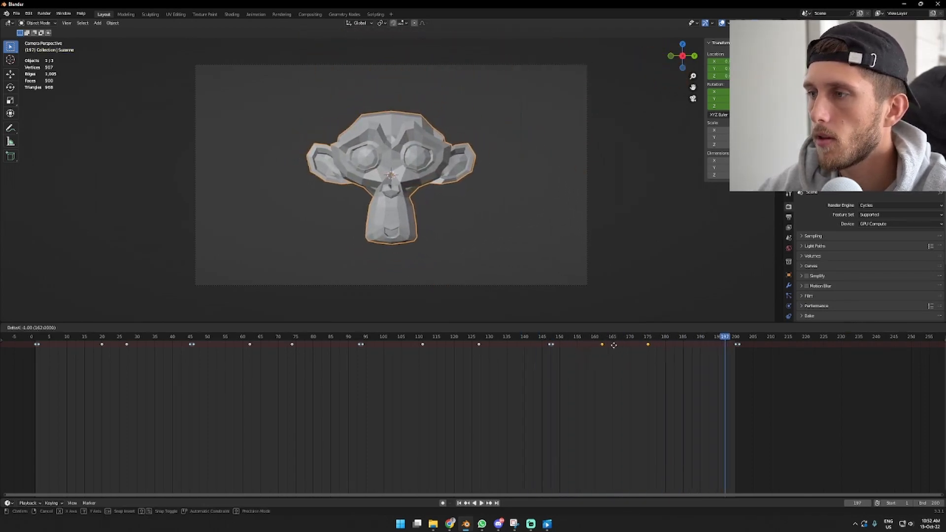
click(603, 345)
click(542, 337)
key(space)
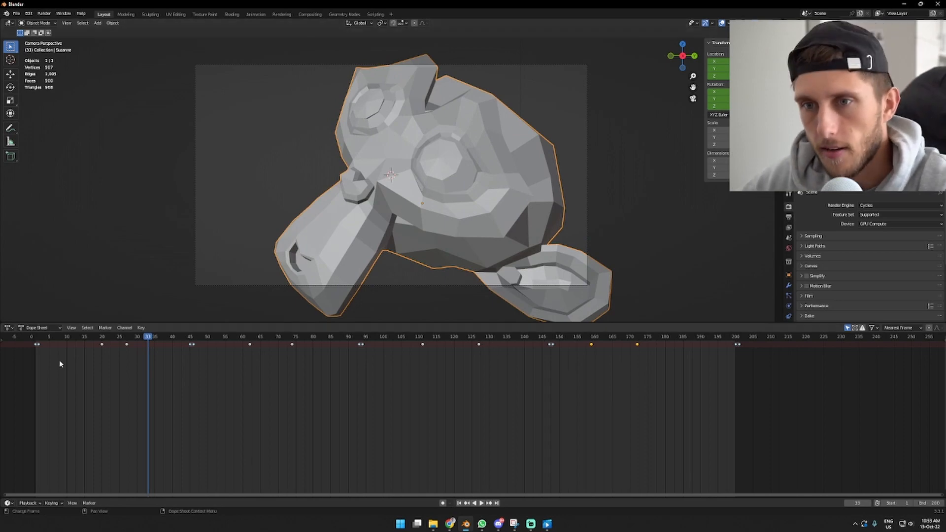
Step: Return to frame 1, enlarge the viewport area, and enable Depth of Field on the camera
click(37, 337)
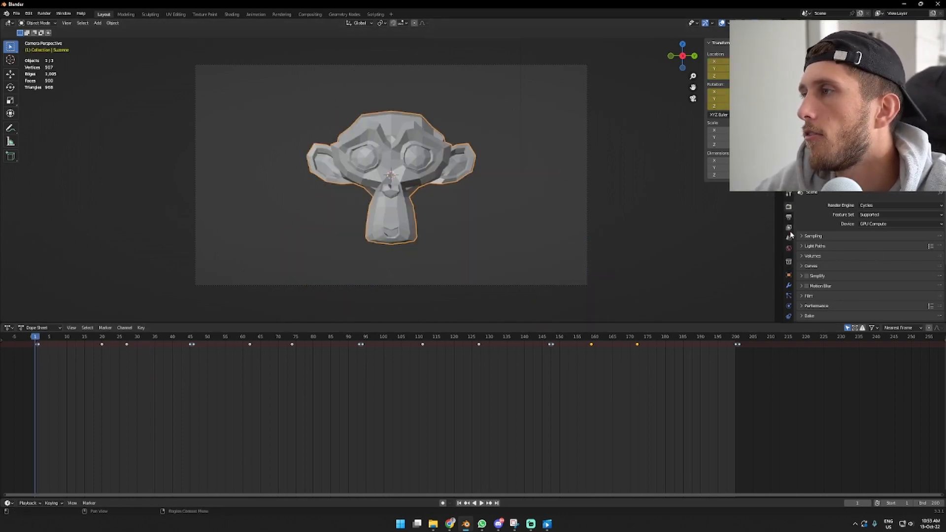
drag(798, 324, 797, 401)
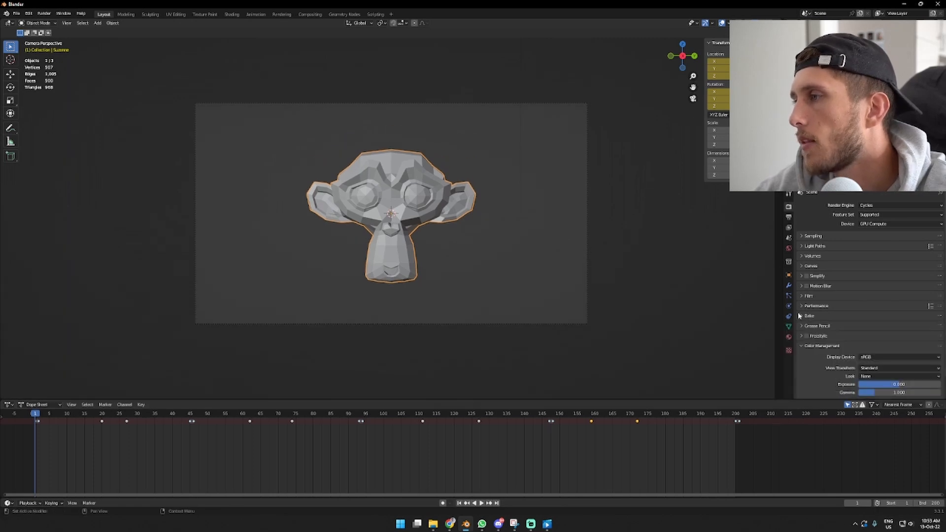
click(529, 325)
click(788, 306)
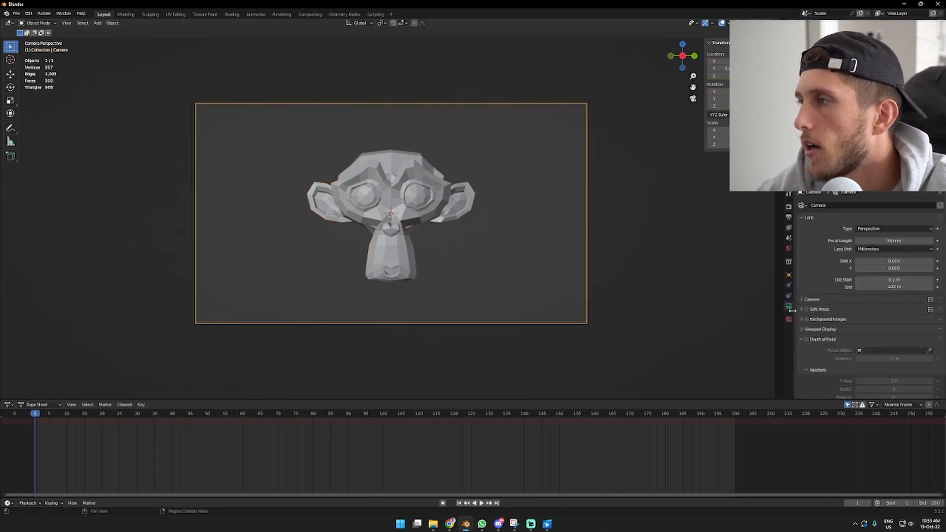
click(806, 316)
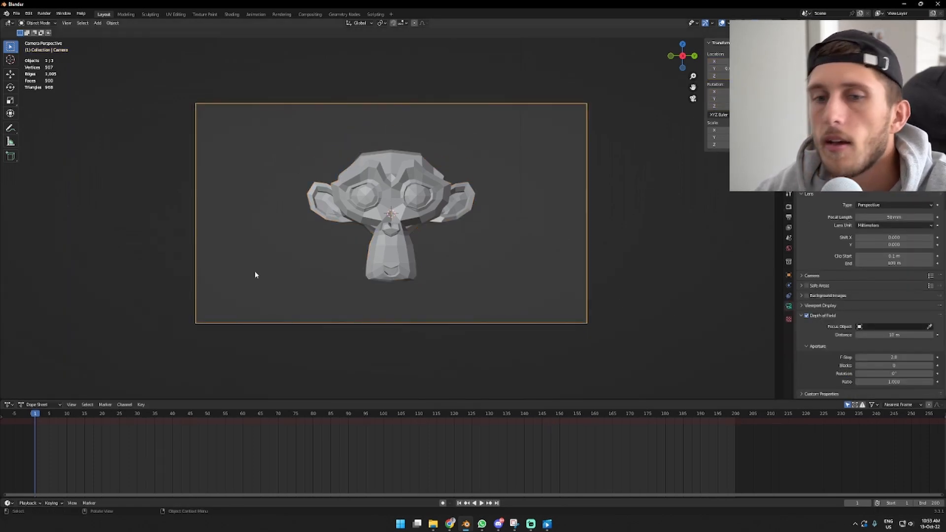
Step: Add an Empty between the monkey's eyes using the 3D cursor, displayed as a sphere with a size of 0.17 m
shift+right_click(390, 189)
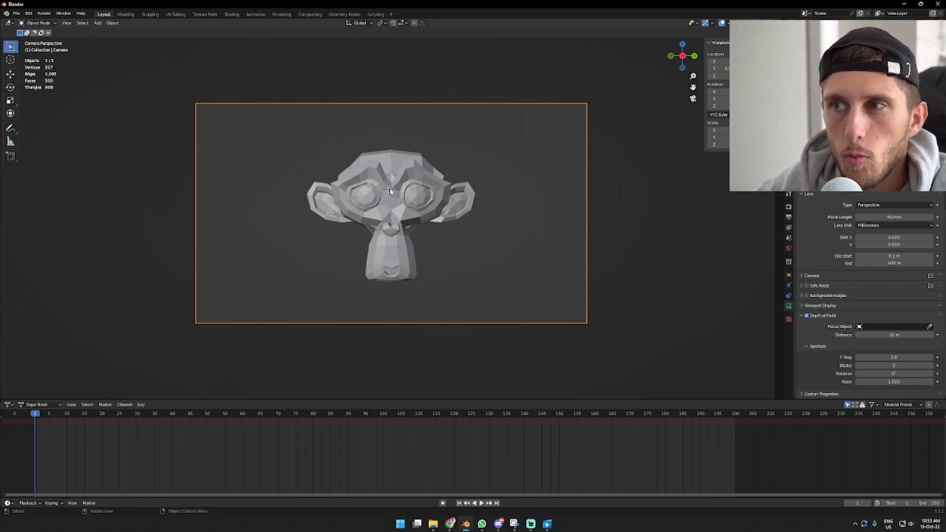
key(shift+a)
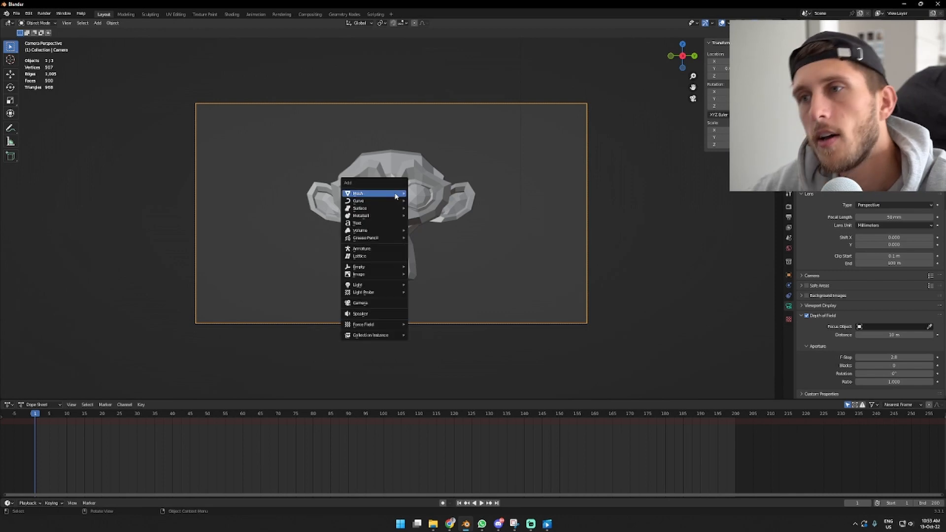
mouse_move(381, 271)
click(436, 269)
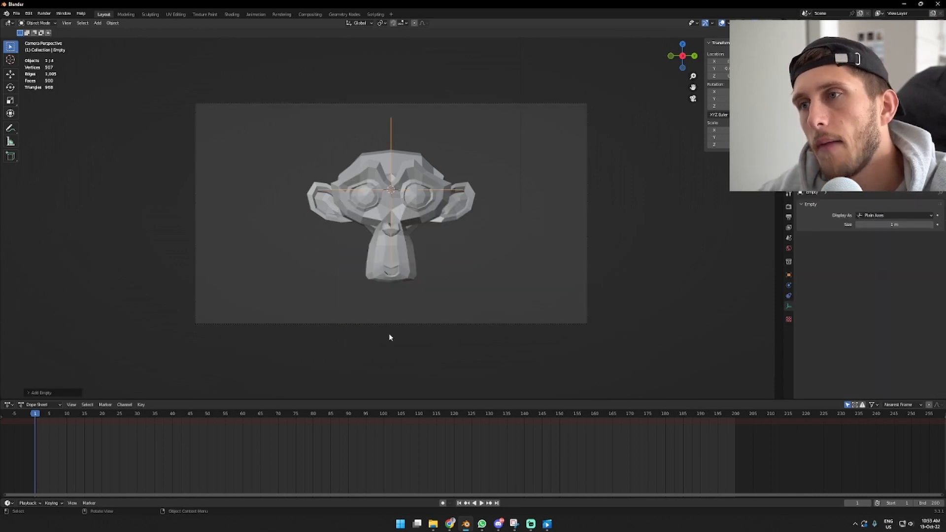
click(874, 215)
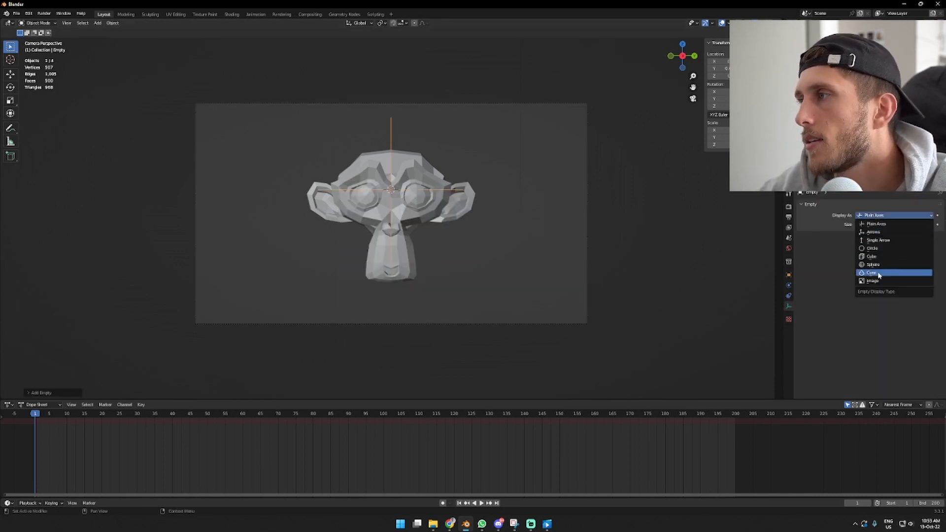
click(874, 270)
drag(890, 224, 867, 224)
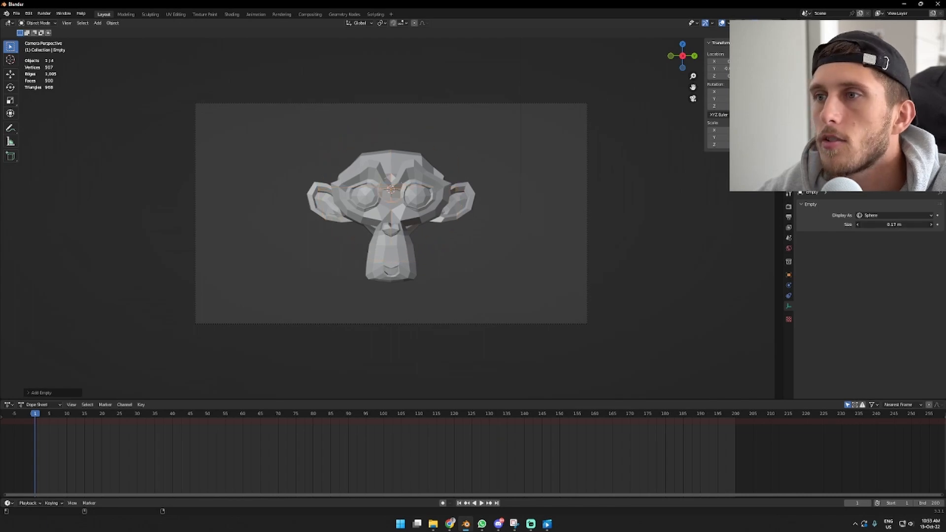
Step: Insert a location keyframe for the empty at frame 1 and rename it FOCUS
key(i)
click(339, 223)
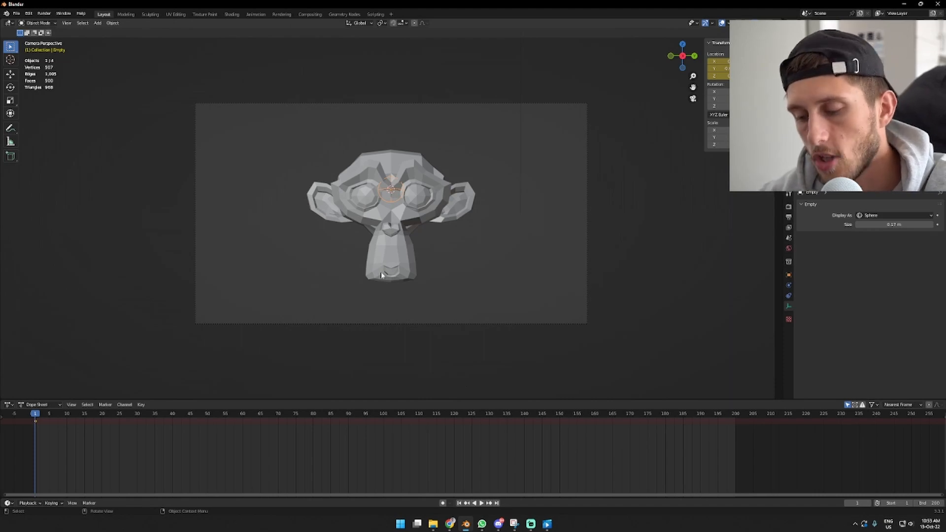
key(F2)
text(FO)
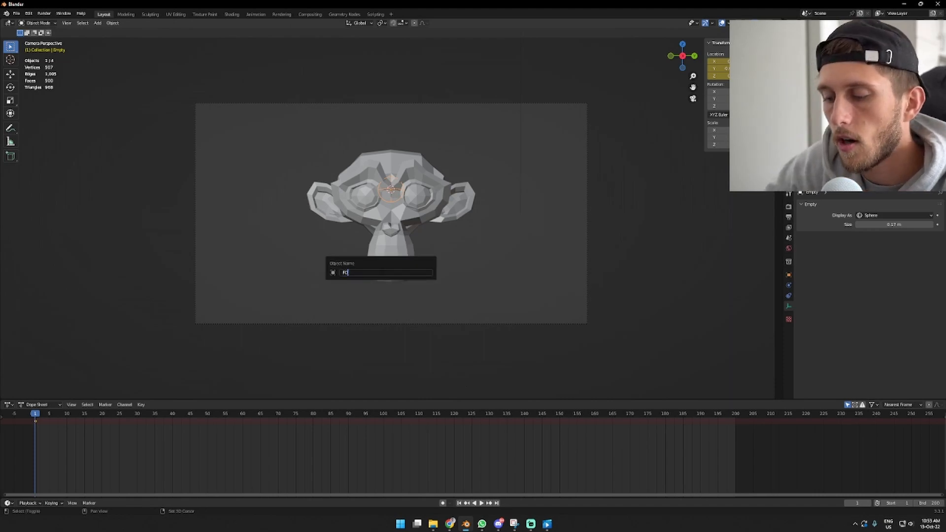
text(CUS)
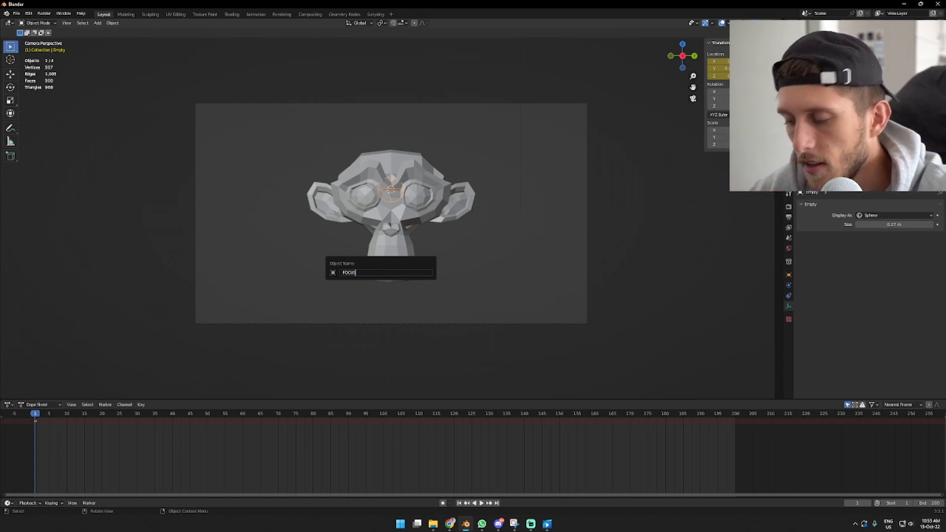
key(Return)
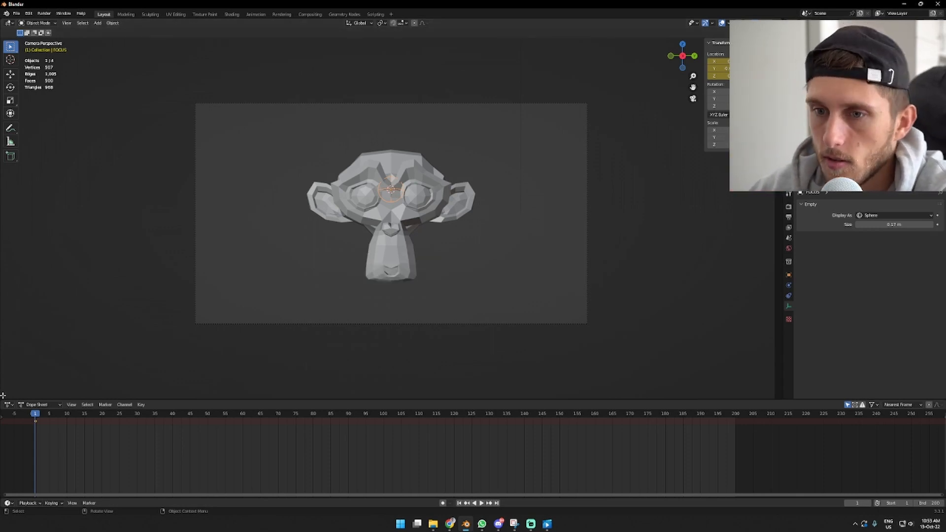
Step: Add timeline markers at the monkey's pose keyframes on frames 45, 93 and 147
drag(46, 418, 172, 420)
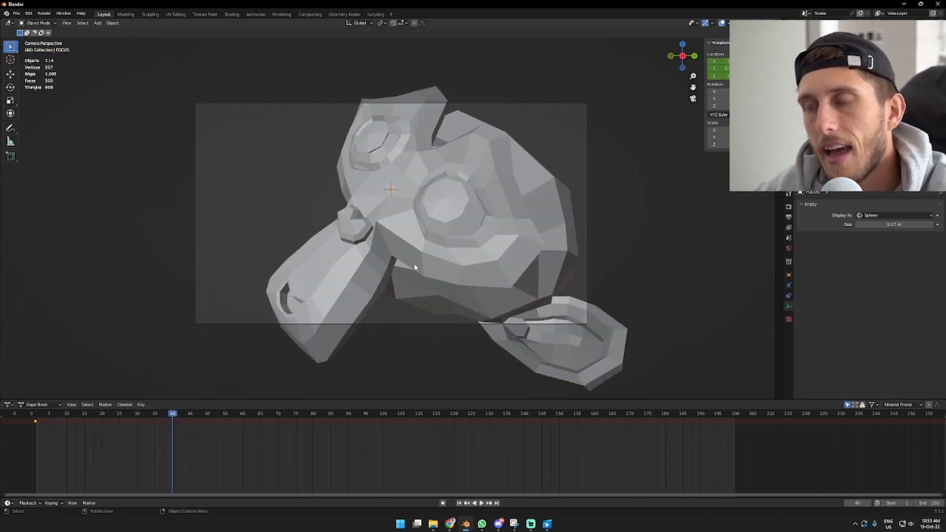
click(427, 256)
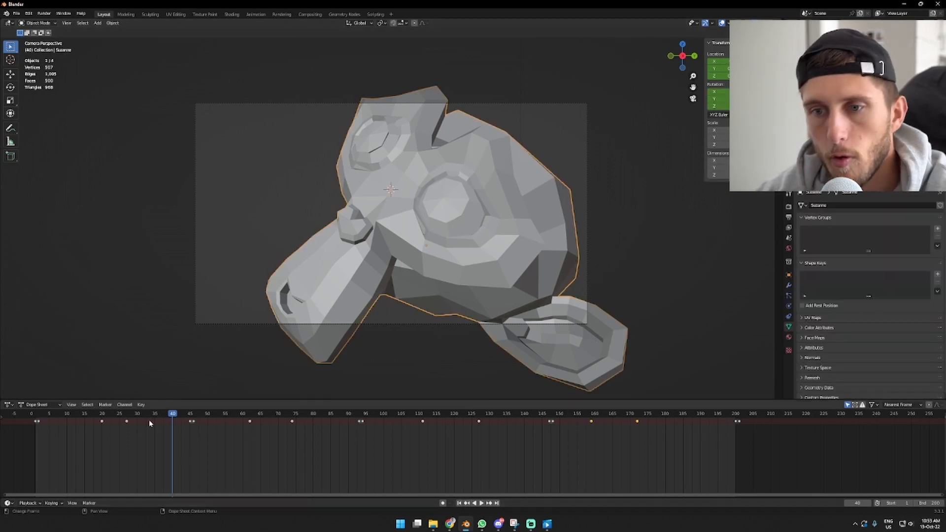
drag(171, 418, 191, 419)
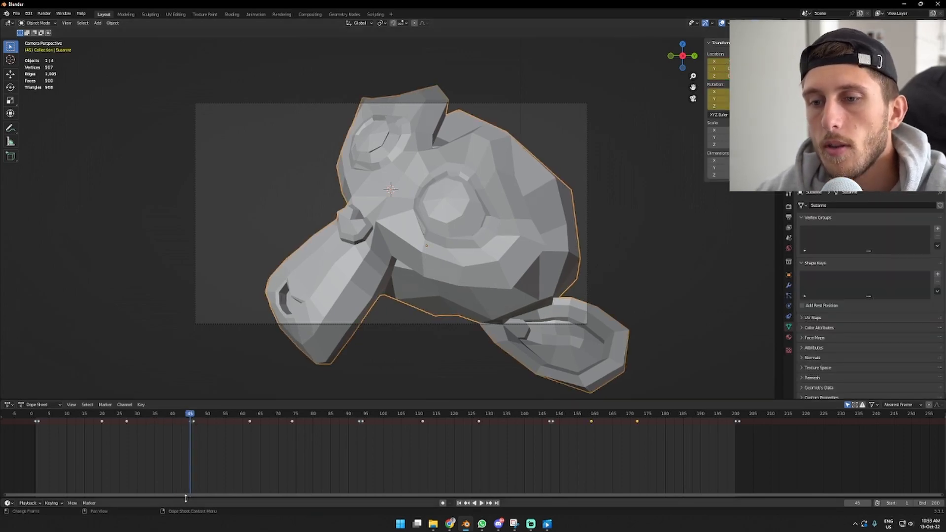
key(m)
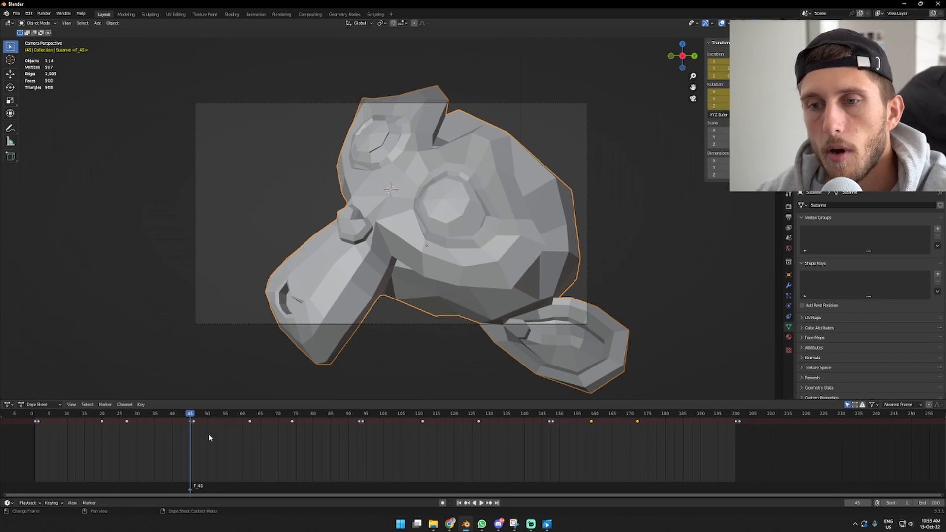
drag(308, 420, 358, 418)
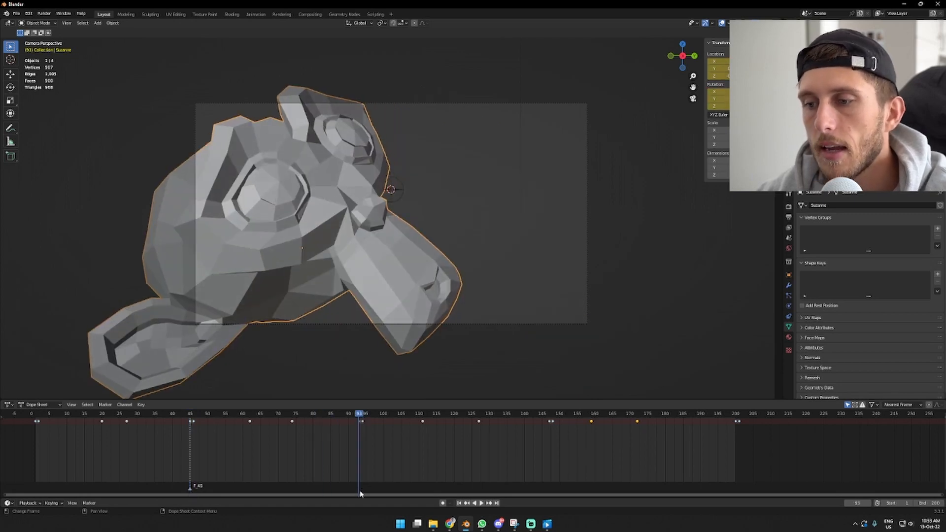
key(m)
drag(466, 416, 550, 418)
key(m)
Step: Snap the FOCUS empty to the 3D cursor on the monkey's eye at frame 45 and keyframe its location
drag(749, 415, 36, 420)
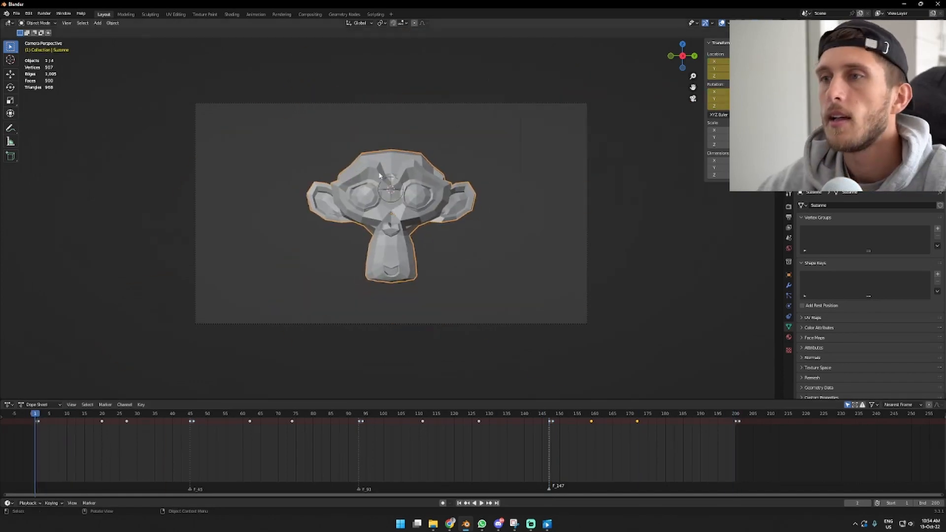
click(390, 181)
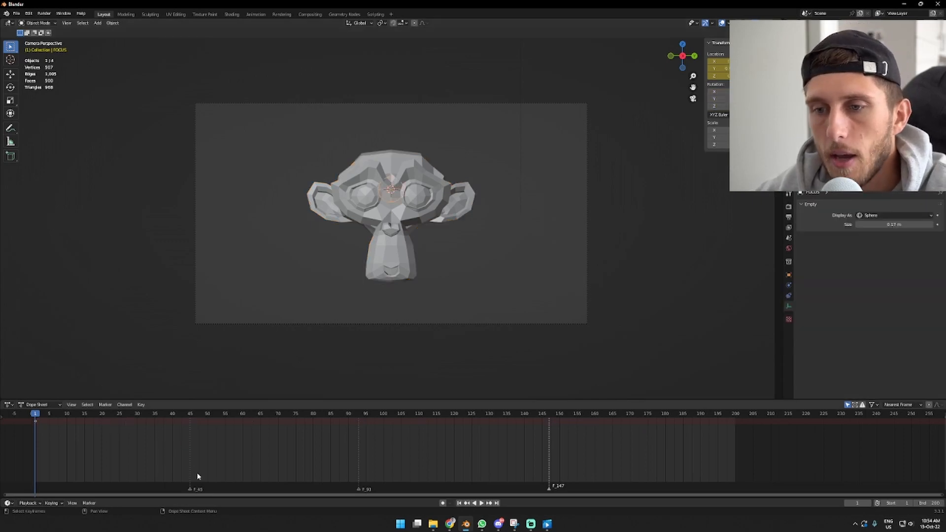
click(190, 417)
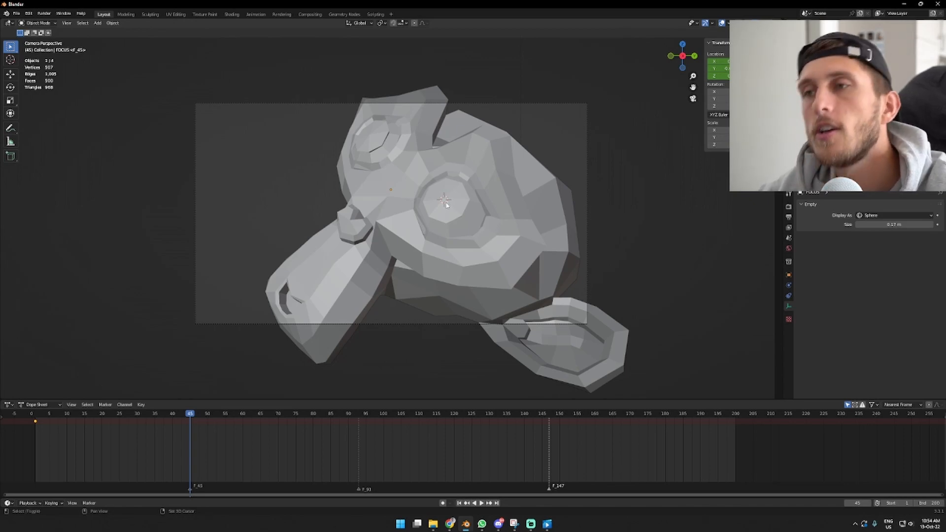
key(shift+s)
click(415, 182)
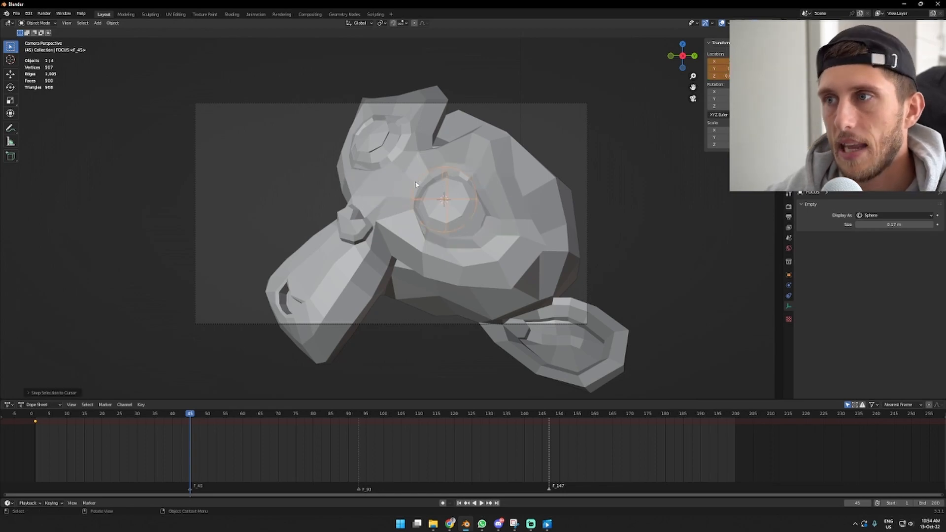
key(i)
click(459, 209)
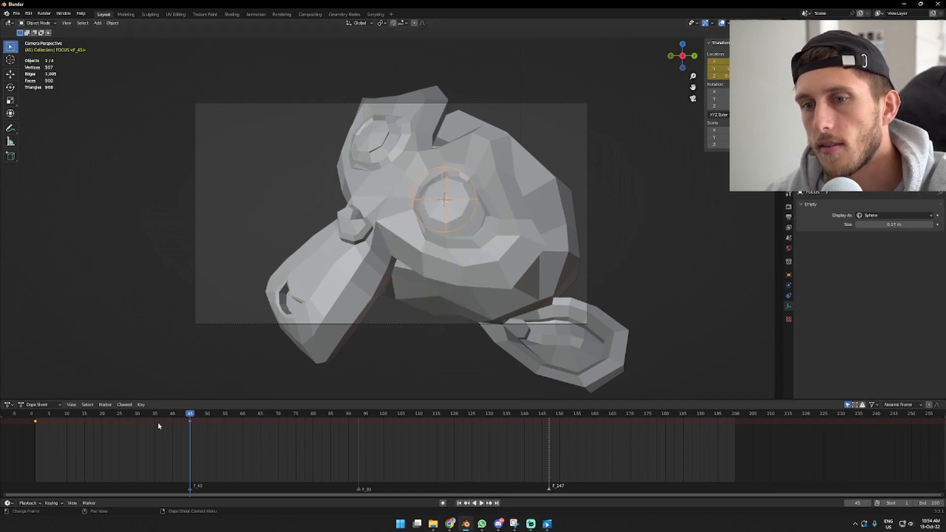
Step: Snap the FOCUS empty to the 3D cursor on the monkey's nose at frame 93 and keyframe its location
mouse_move(187, 416)
mouse_down()
mouse_move(79, 419)
mouse_move(358, 421)
mouse_up()
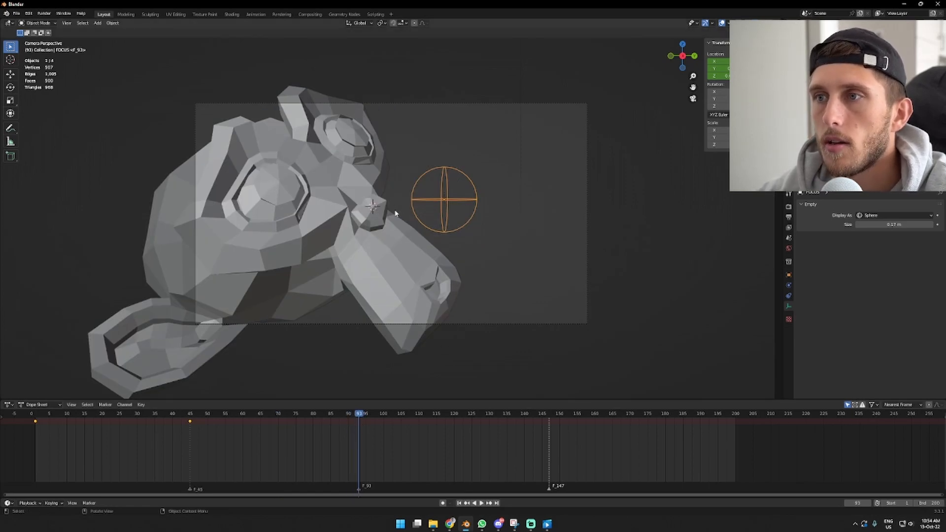
key(shift+s)
click(393, 170)
drag(565, 417, 359, 421)
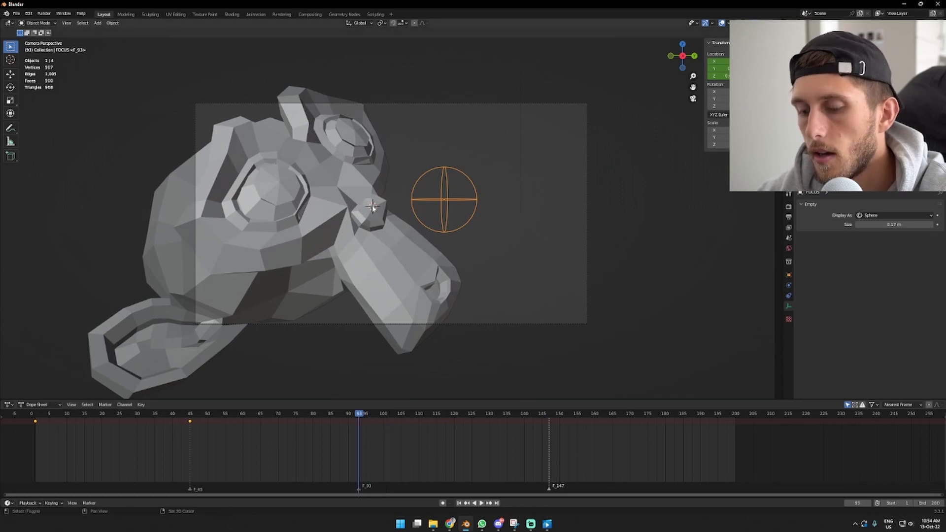
key(shift+s)
click(371, 162)
key(i)
click(372, 205)
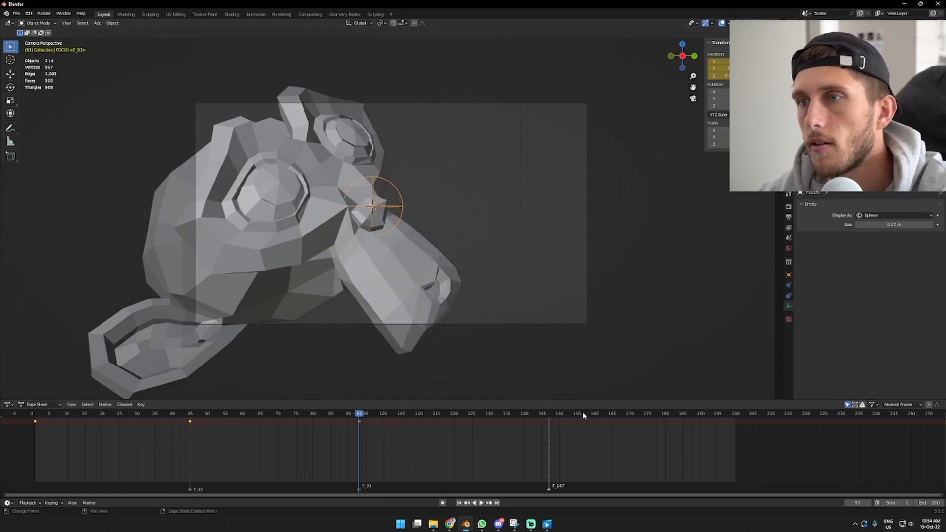
Step: Snap the FOCUS empty to the 3D cursor on the bridge of the monkey's nose at frame 147 and keyframe its location
click(549, 416)
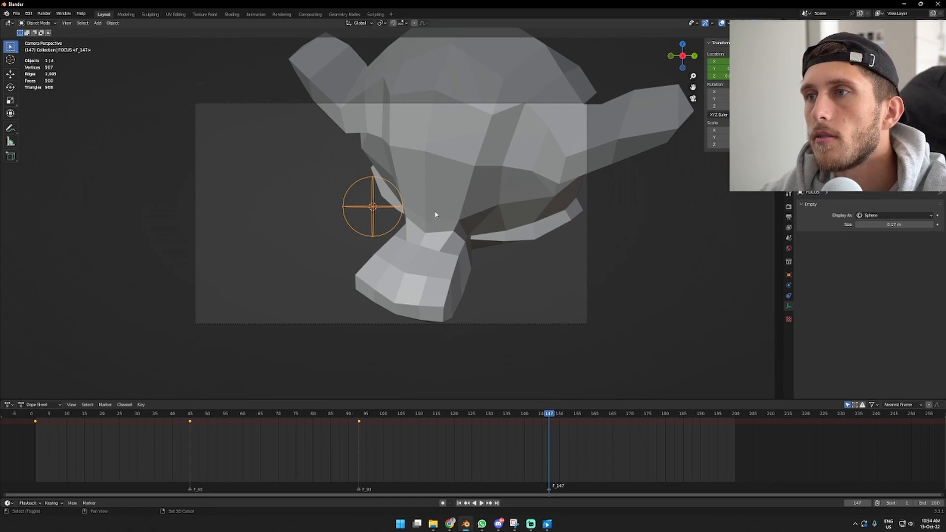
shift+right_drag(430, 217, 429, 224)
key(shift+s)
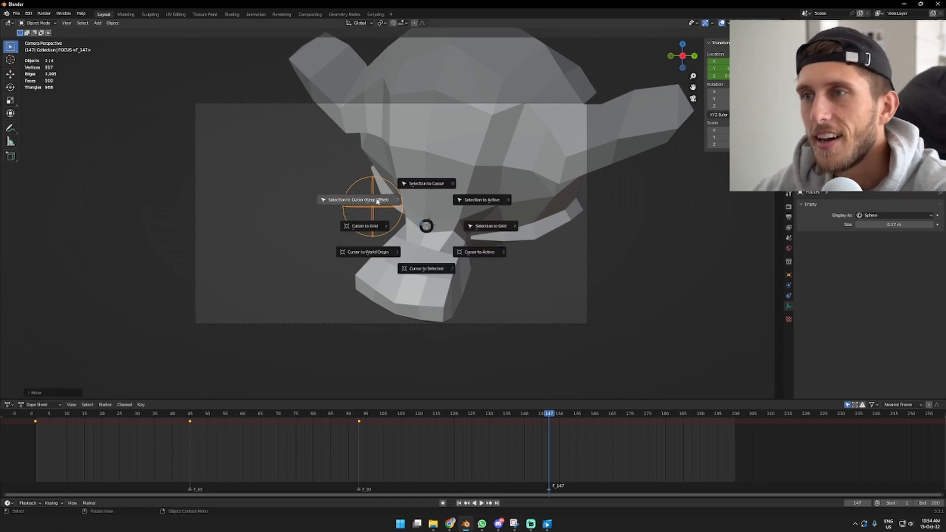
click(428, 183)
key(i)
click(377, 203)
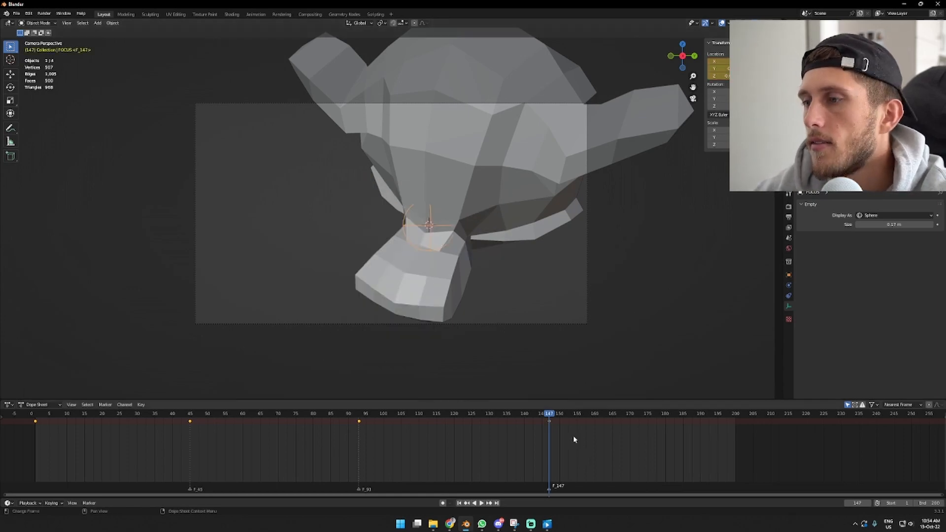
Step: Duplicate the FOCUS empty's frame 1 keyframe to frame 200 and play the animation to check its motion
drag(548, 415, 731, 419)
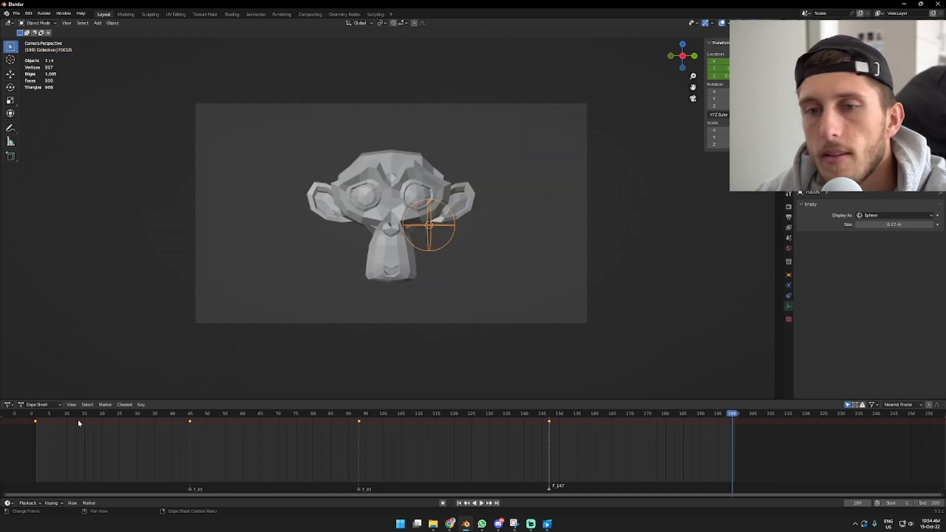
click(35, 422)
key(shift+d)
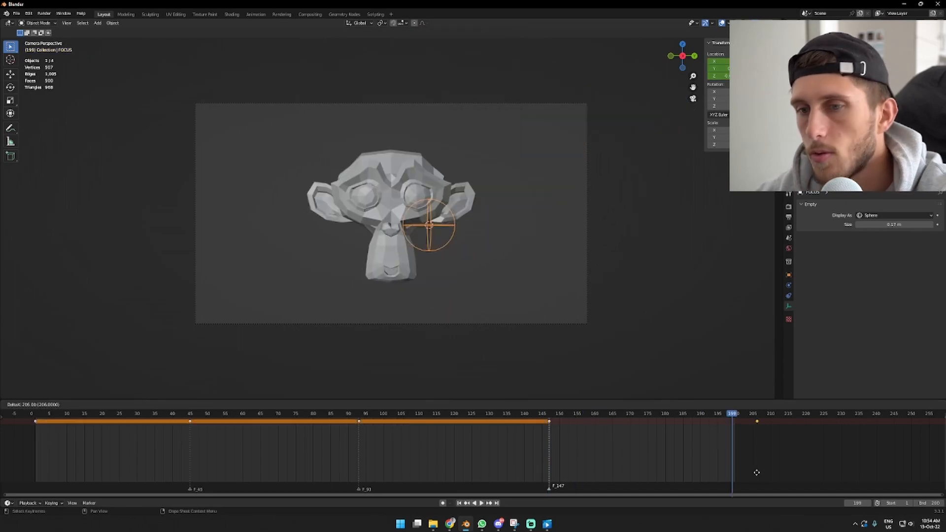
click(735, 466)
key(space)
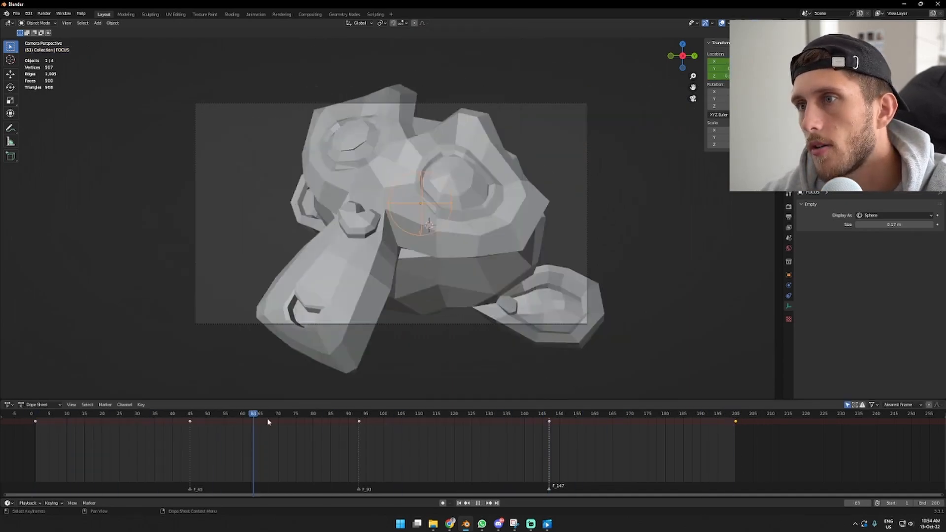
key(Escape)
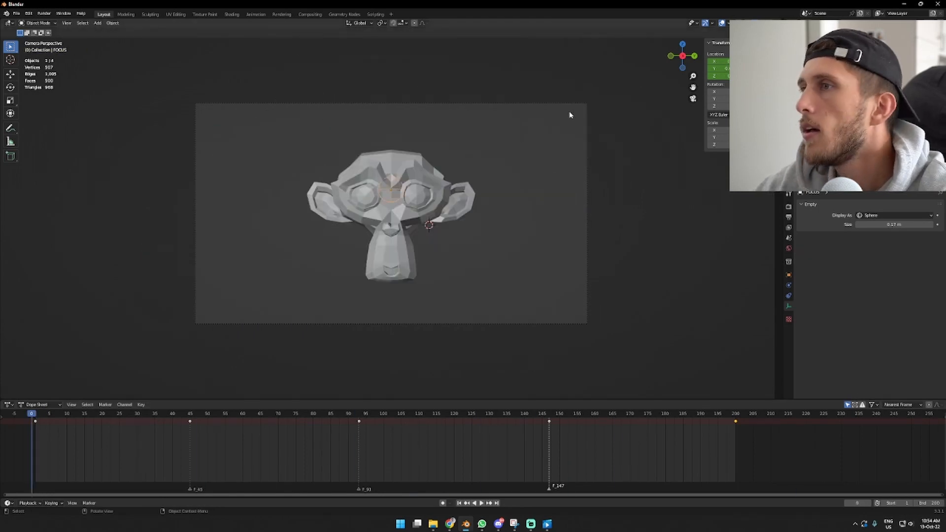
Step: Set the camera's depth of field to focus on the FOCUS object with an F-Stop of 0.2
click(582, 105)
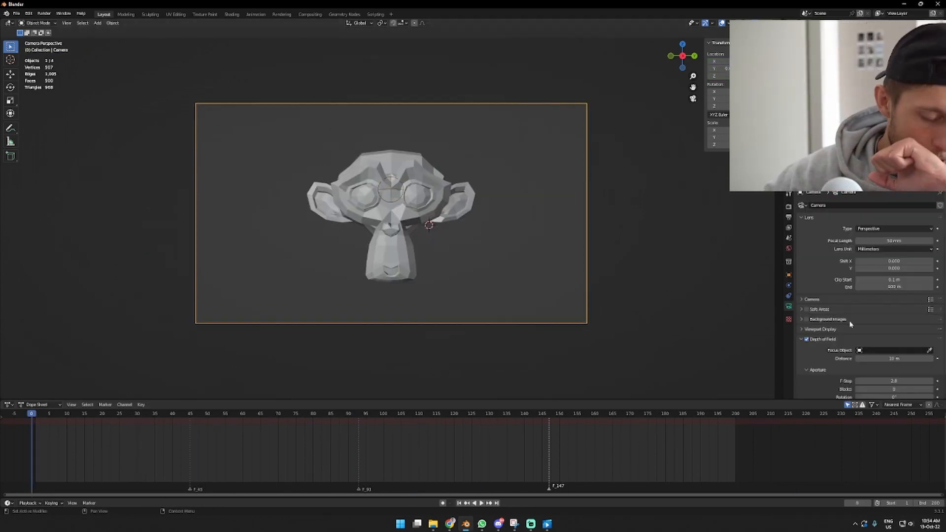
click(889, 351)
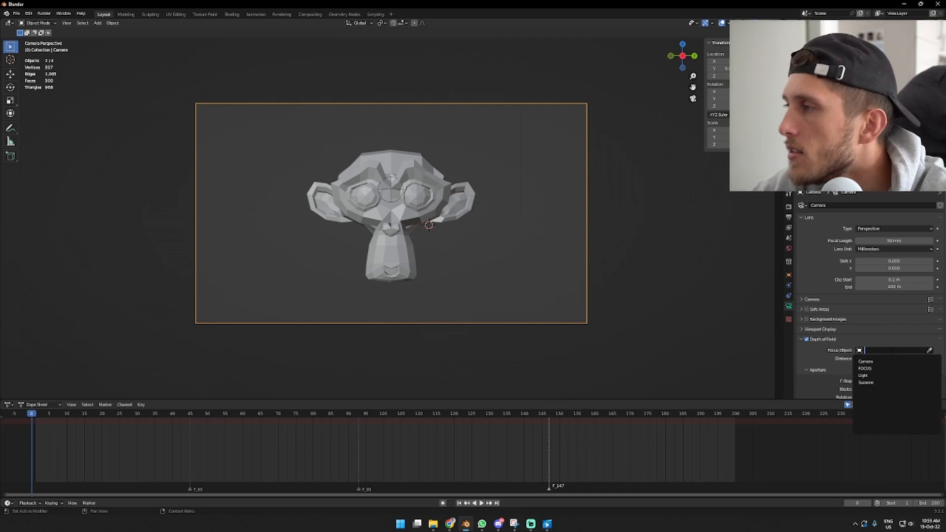
click(876, 368)
click(908, 381)
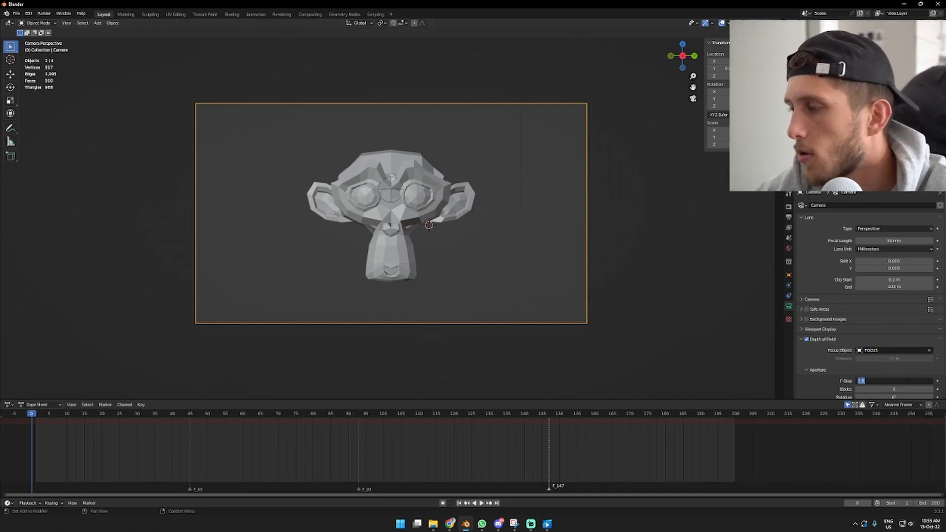
text(0.2)
key(Return)
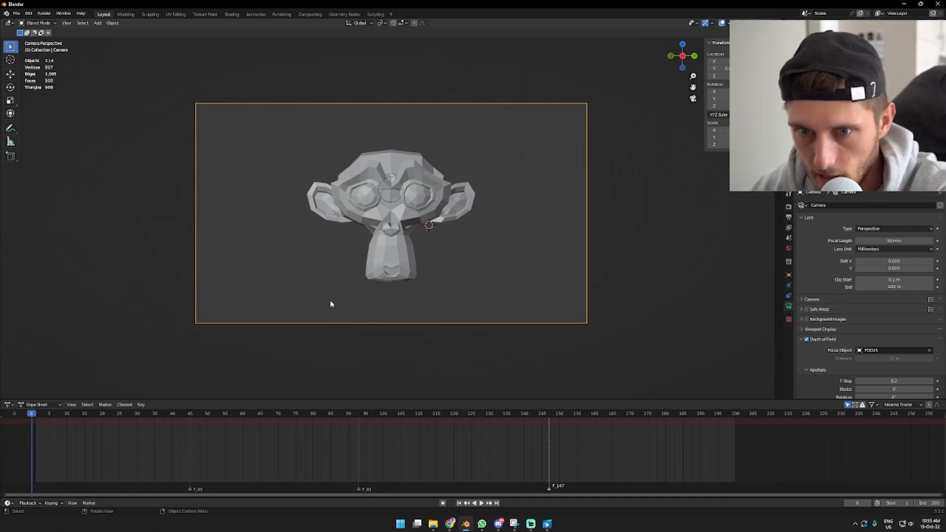
Step: Preview frame 40 in rendered shading and set the render engine to Eevee
drag(36, 415, 173, 415)
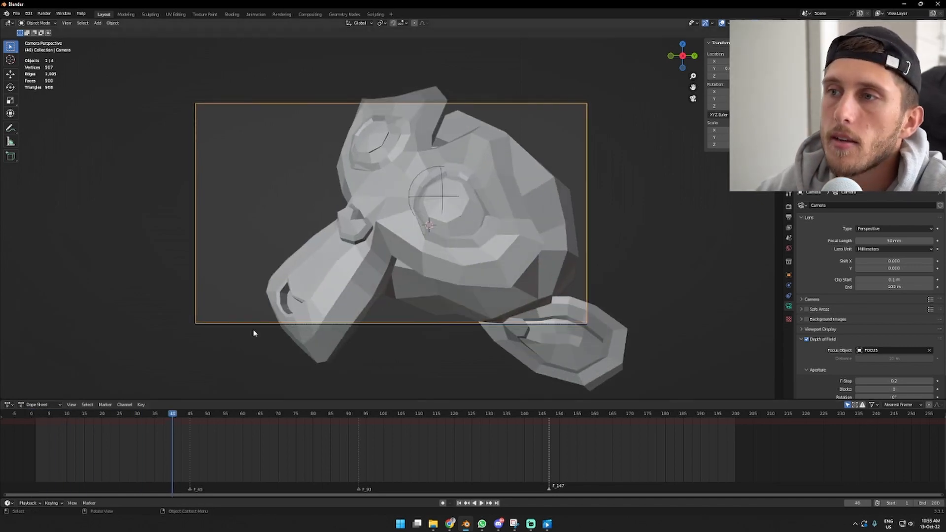
key(z)
click(326, 244)
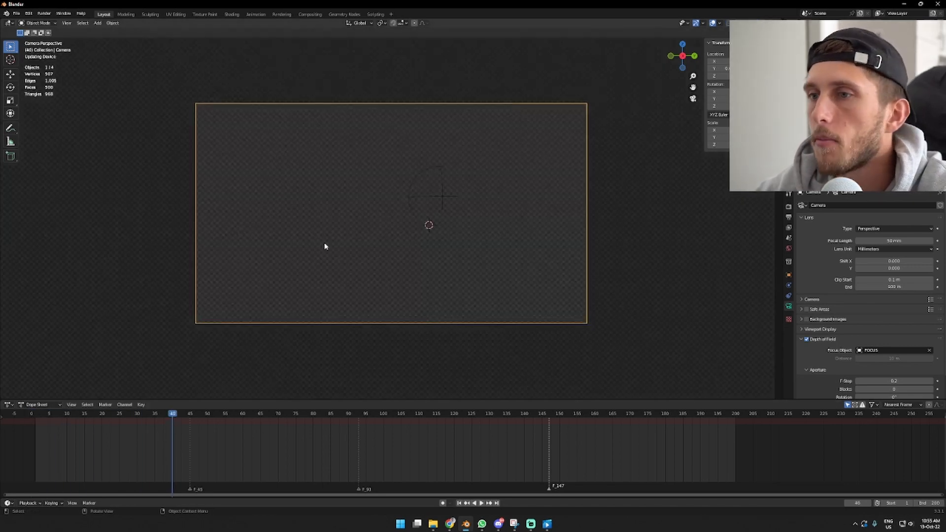
click(789, 206)
click(867, 205)
click(867, 217)
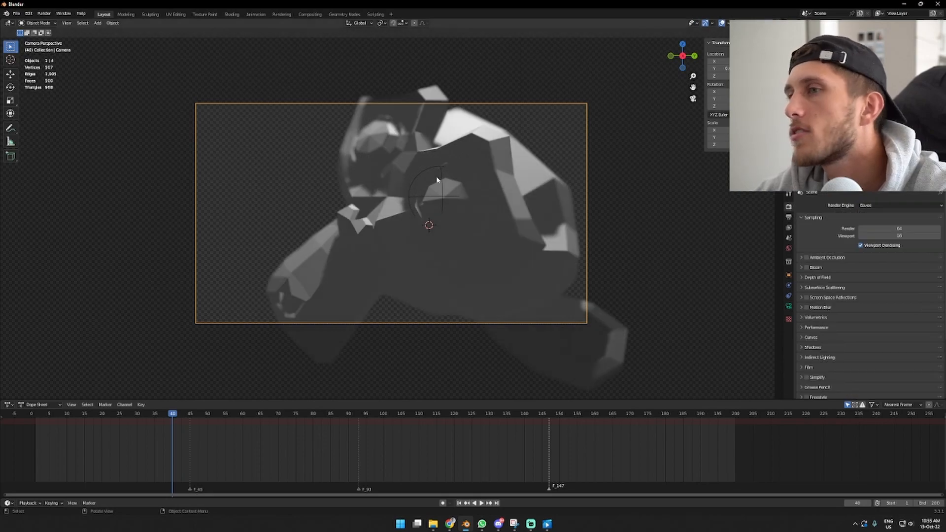
Step: Move the light to the front side of the monkey near the camera and return to the camera view
middle_drag(437, 179, 394, 218)
scroll(395, 217, down, 5)
click(401, 158)
key(g)
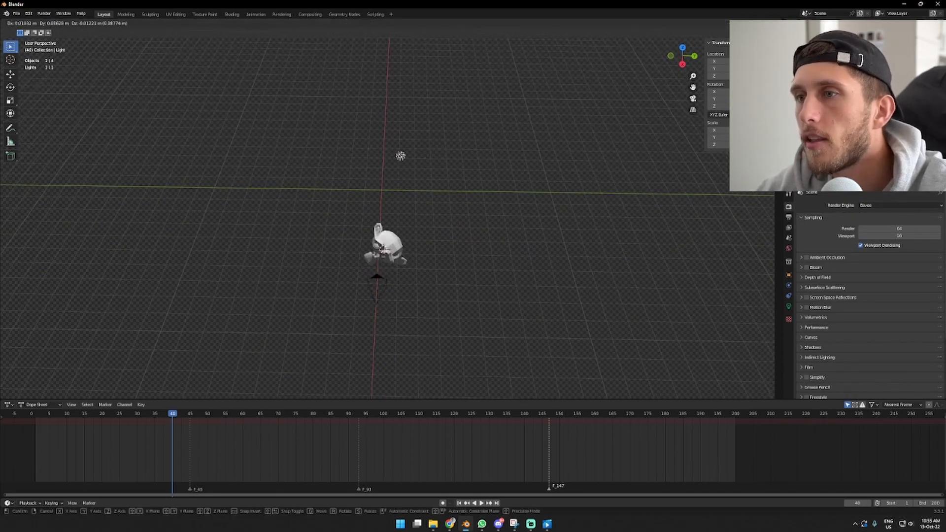
click(428, 325)
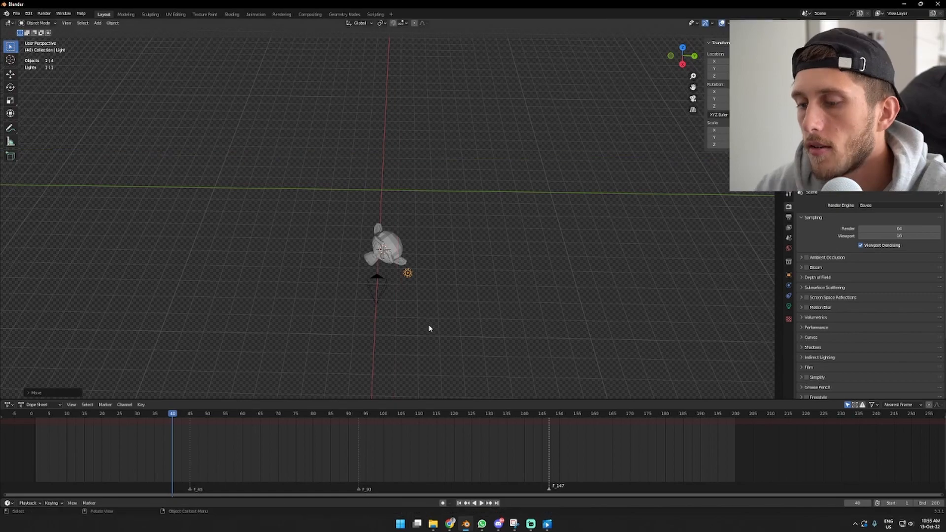
key(KP_0)
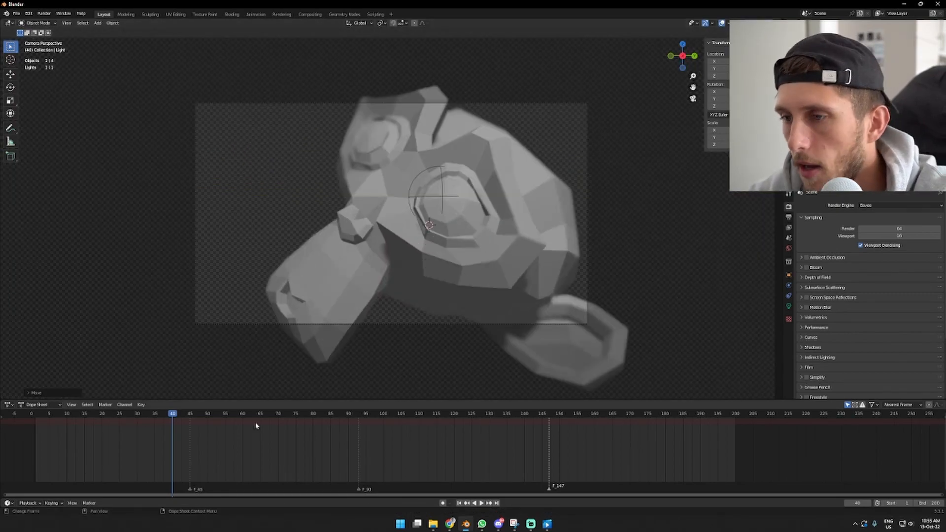
Step: Check the focus at frame 45 and offset the FOCUS empty's keyframes by one frame
mouse_move(175, 417)
mouse_down()
mouse_move(31, 418)
mouse_move(191, 421)
mouse_up()
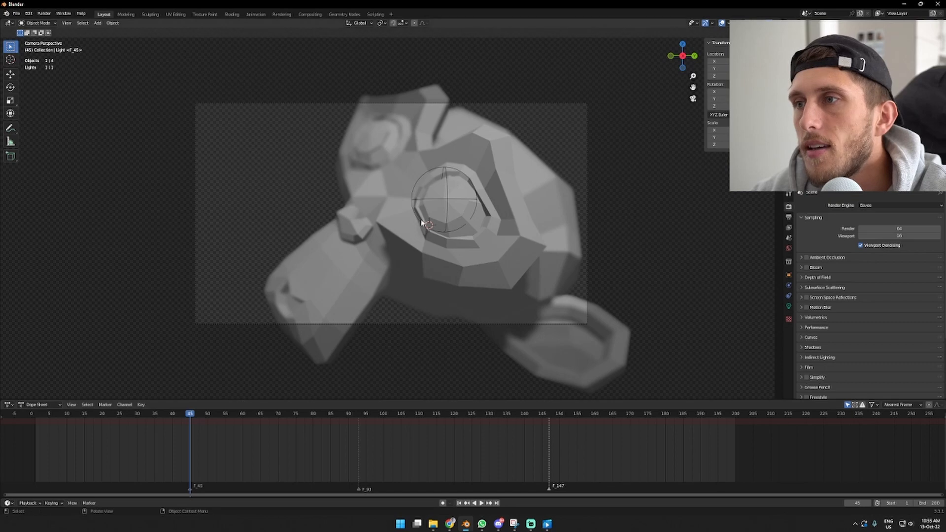
click(449, 201)
key(g)
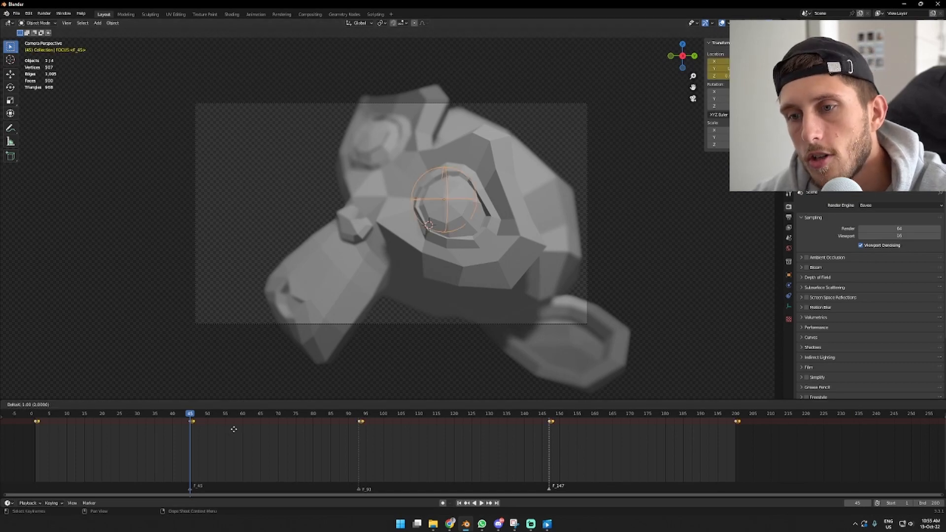
click(234, 429)
Step: Select the monkey and play the animation from the start to review the depth-of-field shifts
drag(191, 417, 243, 420)
click(390, 289)
key(shift+Left)
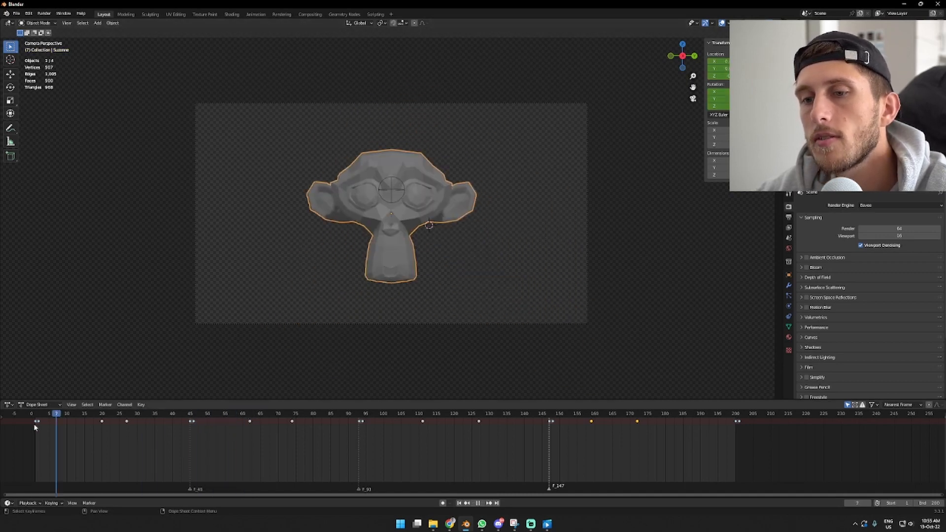
key(space)
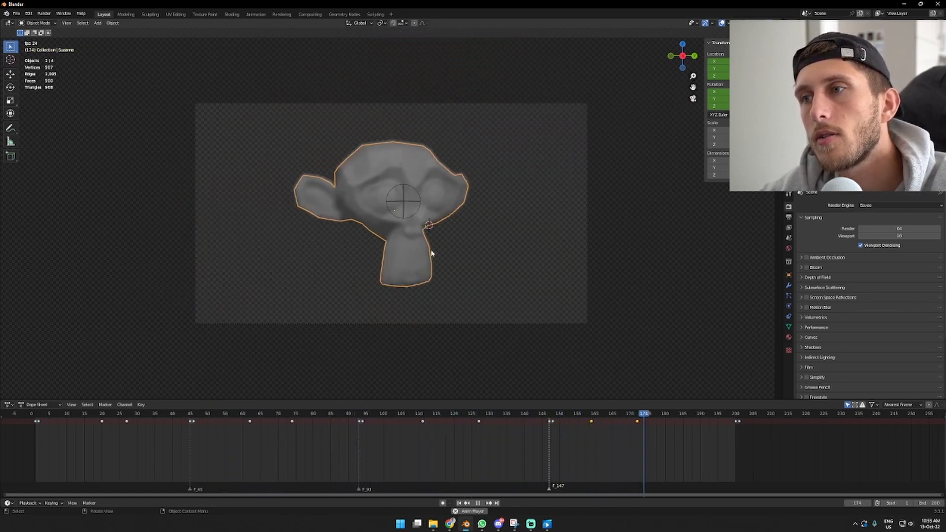
key(space)
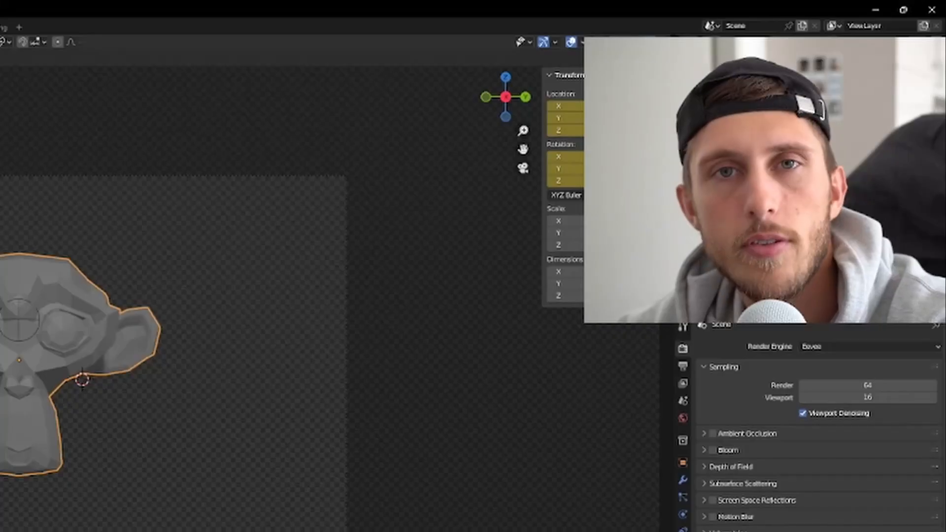
click(530, 523)
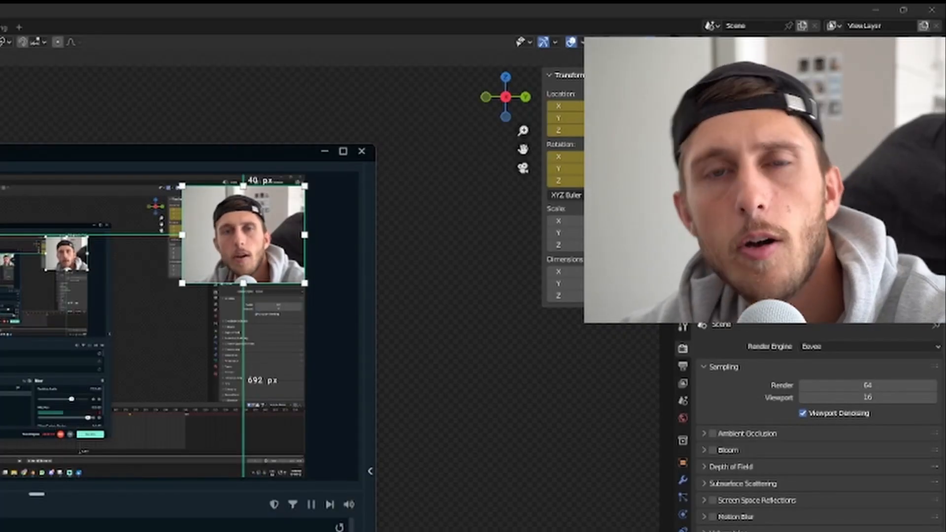